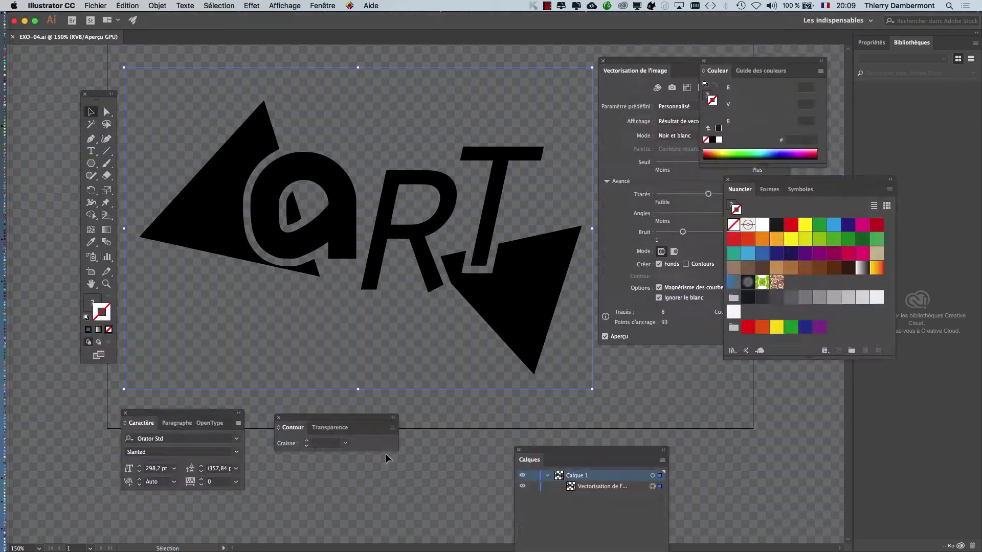
- Inspect the placed ART logo in InDesign, then return to Illustrator
key(super+Tab)
key(super+Tab)
key(super+Tab)
key(super+Tab)
click(636, 296)
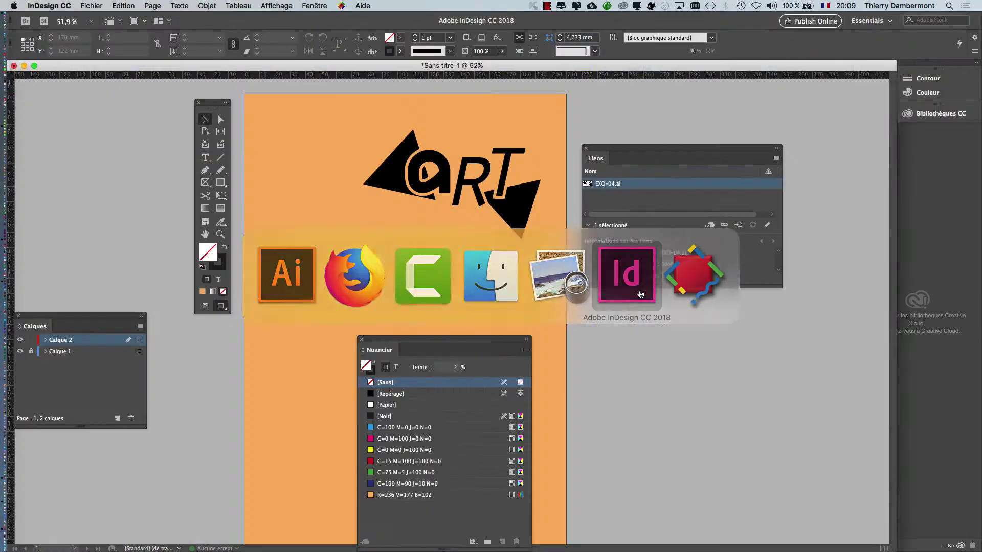
drag(615, 149, 708, 151)
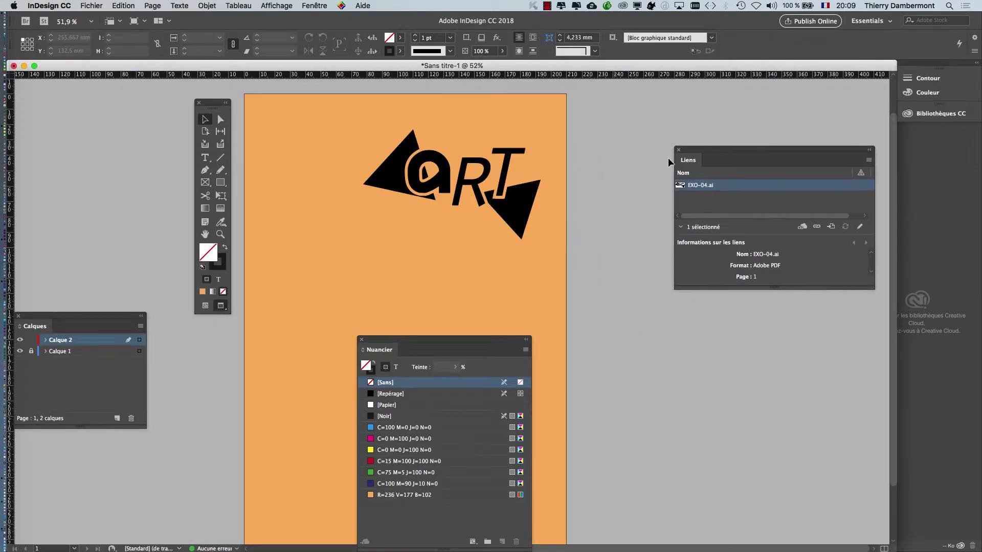
click(442, 198)
key(super+equal)
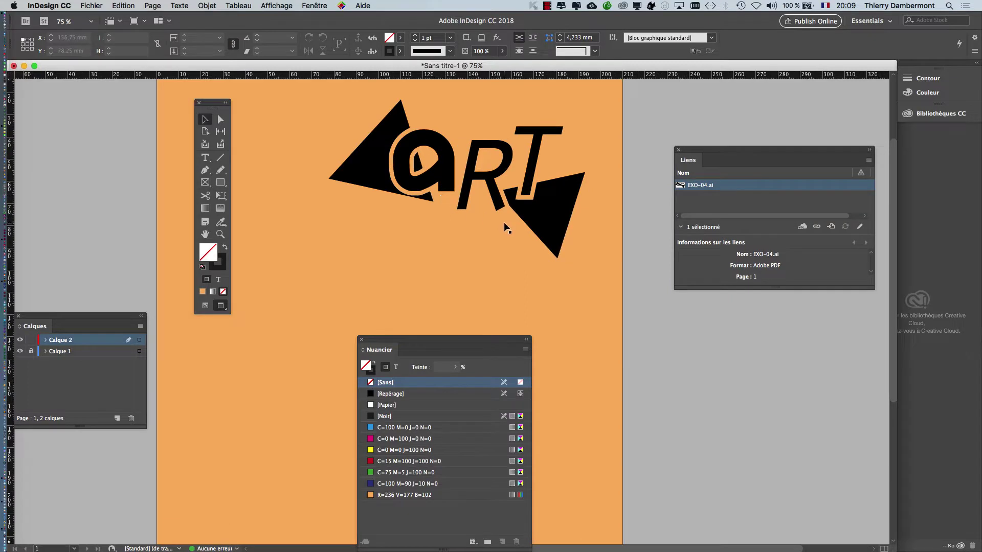
key(super+minus)
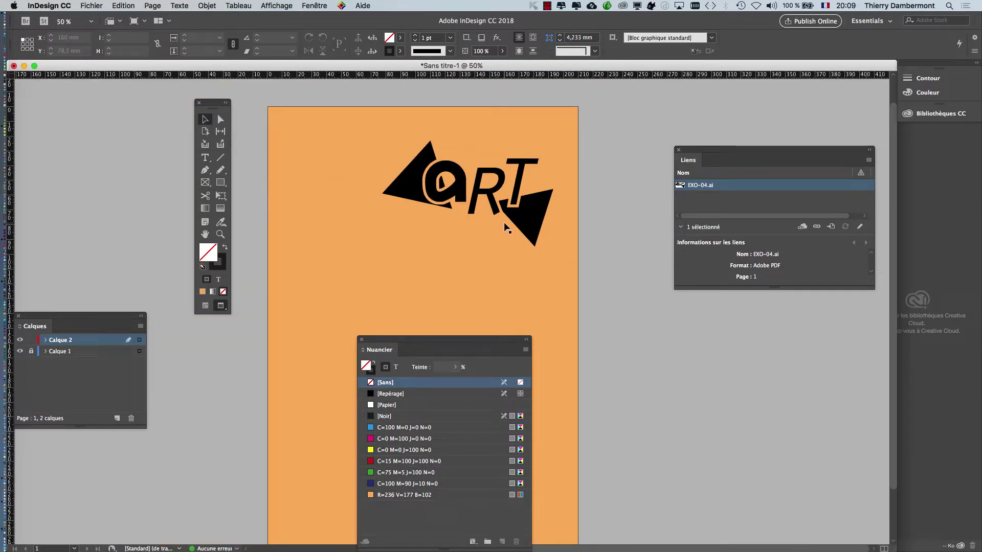
key(super+Tab)
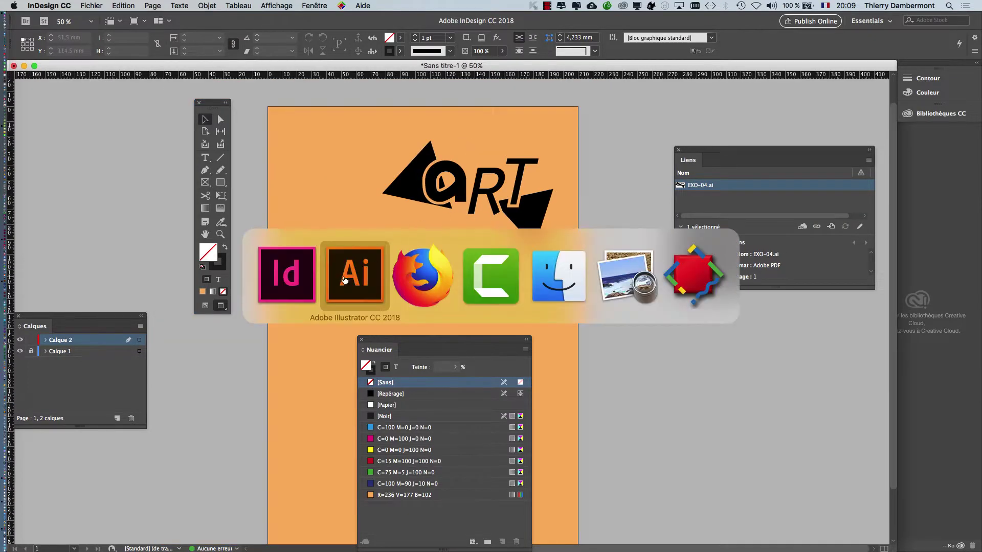
click(346, 280)
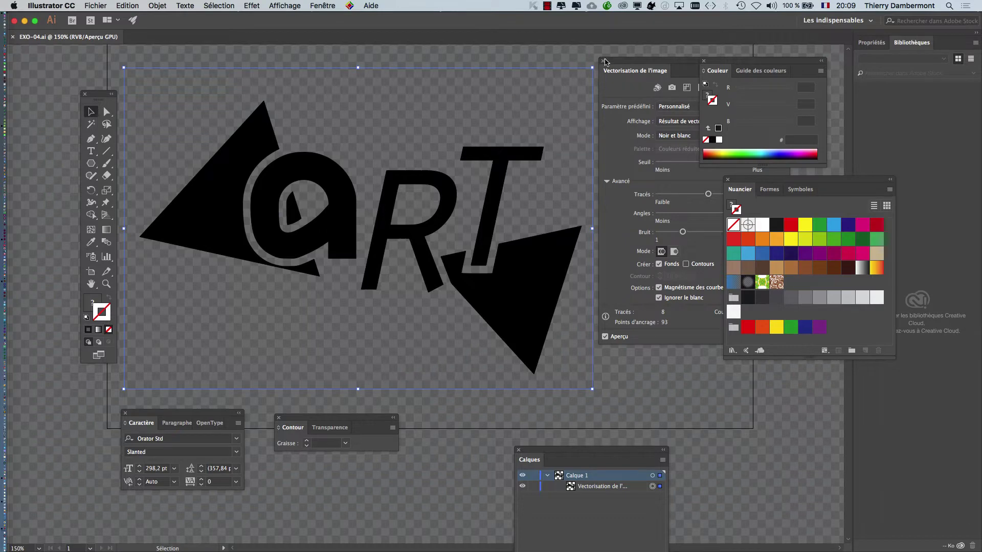
- Close Couleur and Nuancier, then resize Calques with Vectorisation de l'image beside it
click(705, 62)
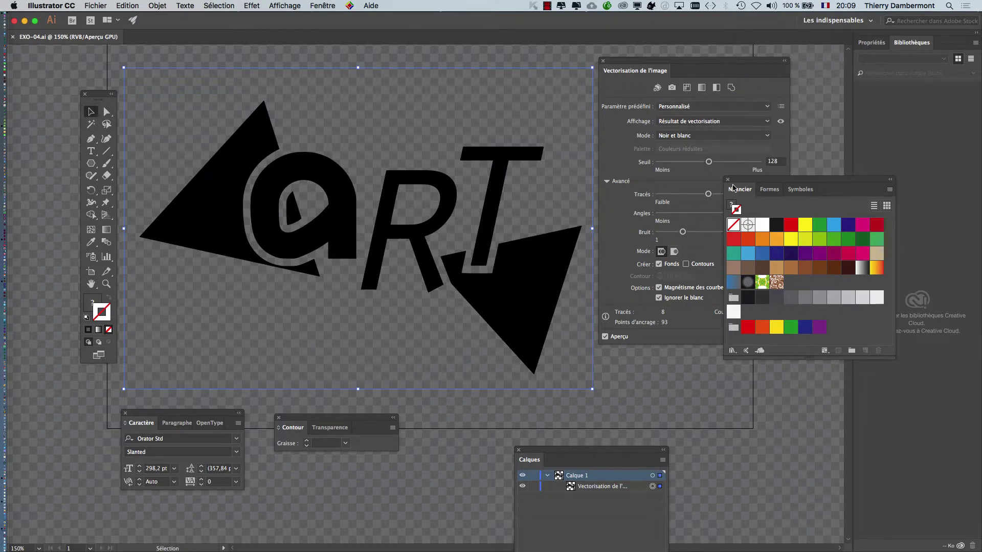
click(728, 180)
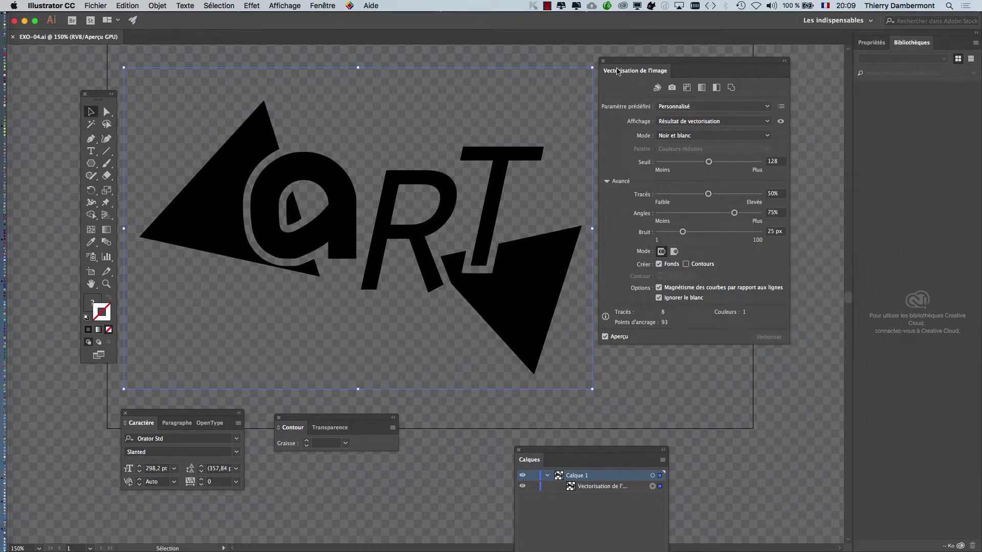
drag(618, 71, 757, 133)
click(509, 206)
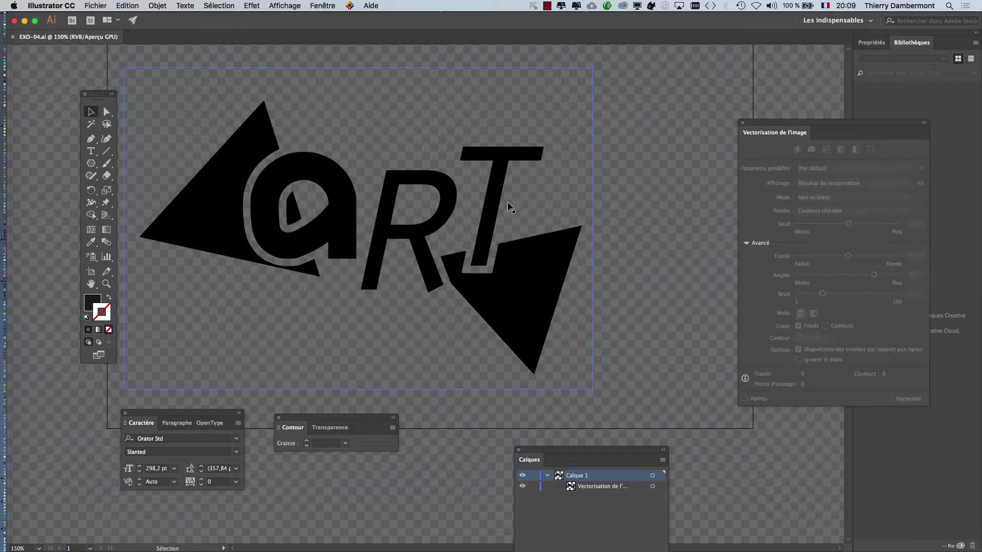
mouse_move(558, 452)
mouse_down()
mouse_move(582, 367)
mouse_move(534, 77)
mouse_up()
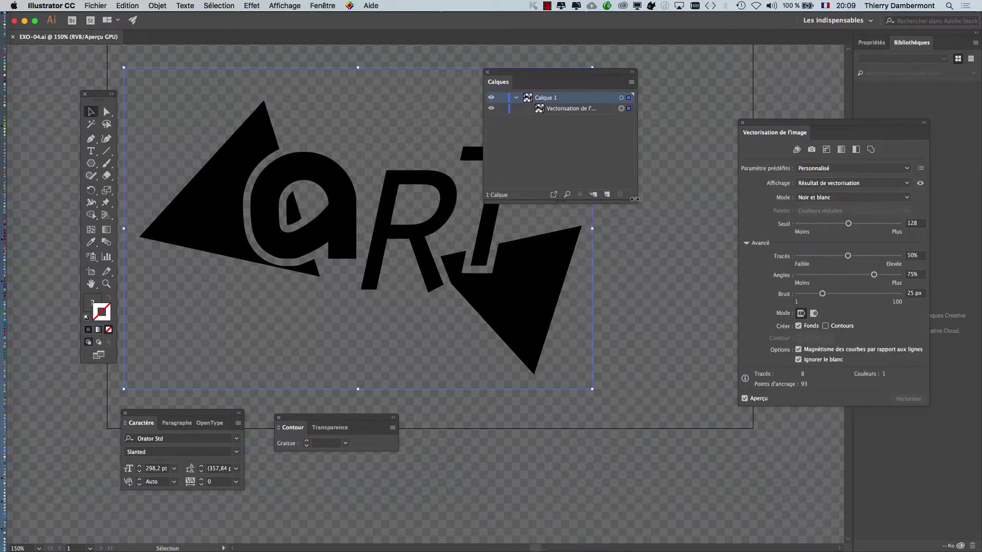
drag(635, 199, 883, 201)
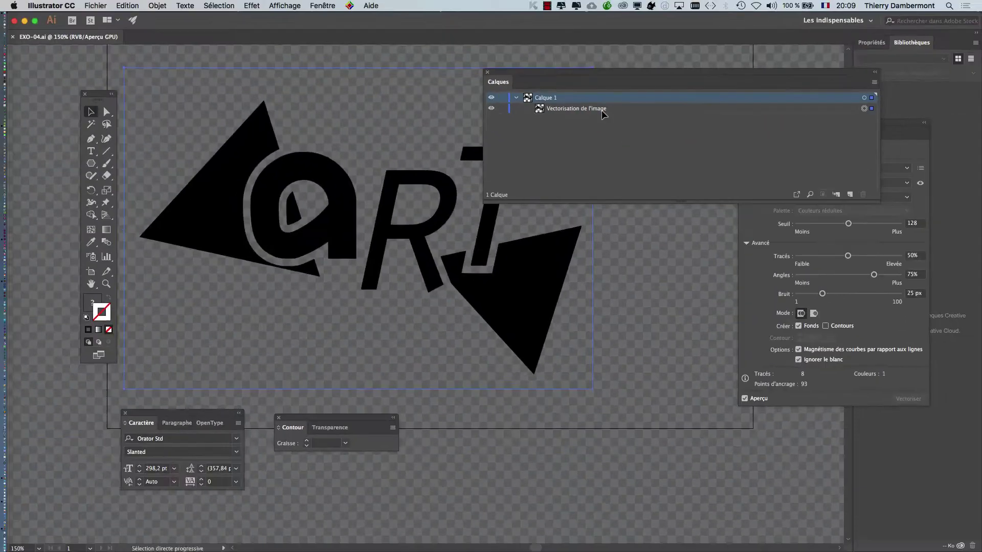
drag(879, 203, 690, 201)
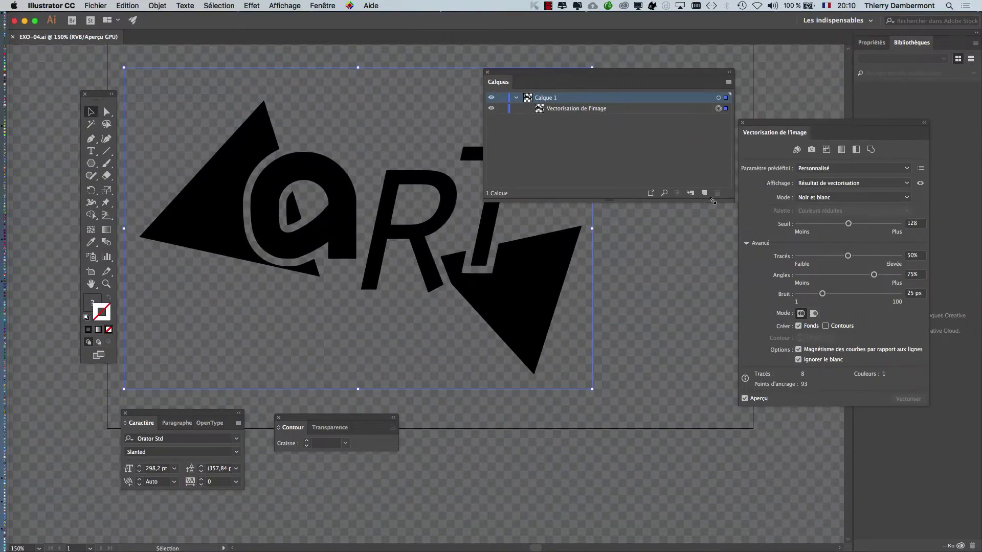
drag(786, 131, 733, 65)
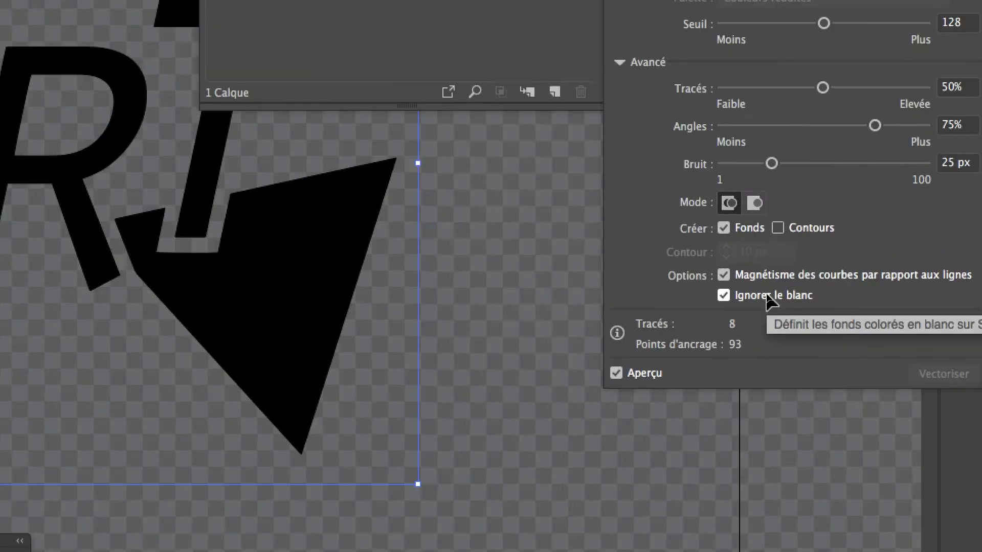
- Uncheck Ignorer le blanc, save EXO-04.ai, and switch to InDesign
click(769, 297)
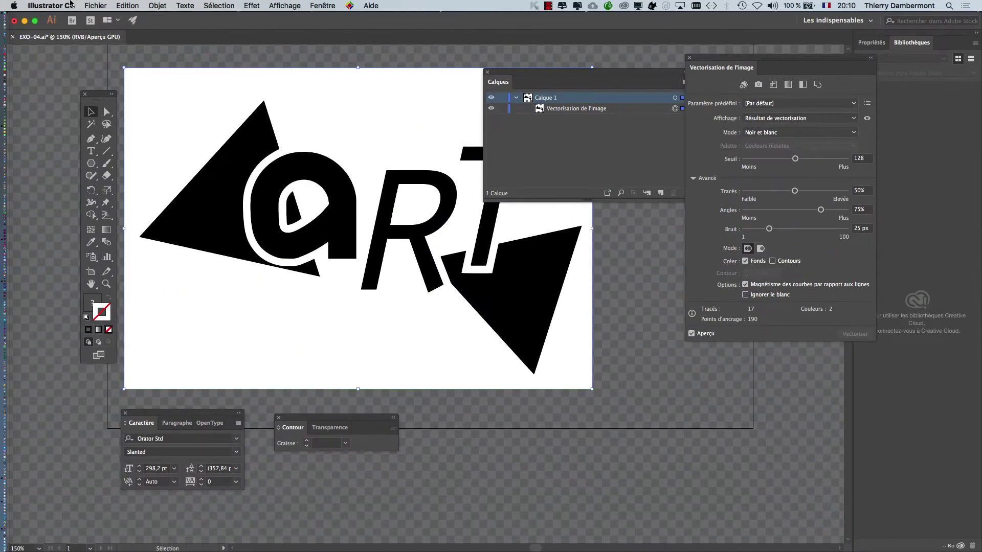
click(96, 6)
click(123, 81)
key(super+Tab)
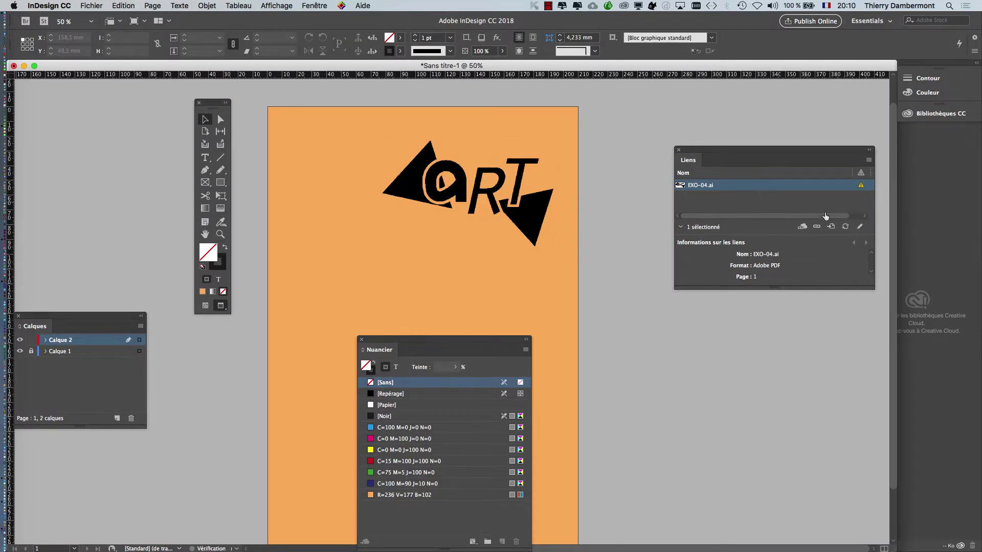
- Update the EXO-04.ai link in the Liens panel, then return to Illustrator
click(846, 226)
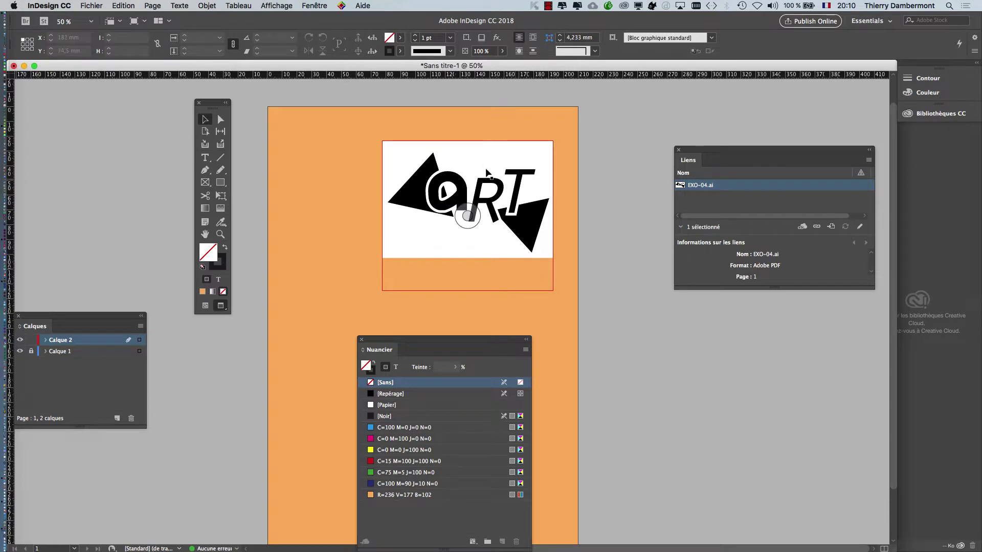
key(super+Tab)
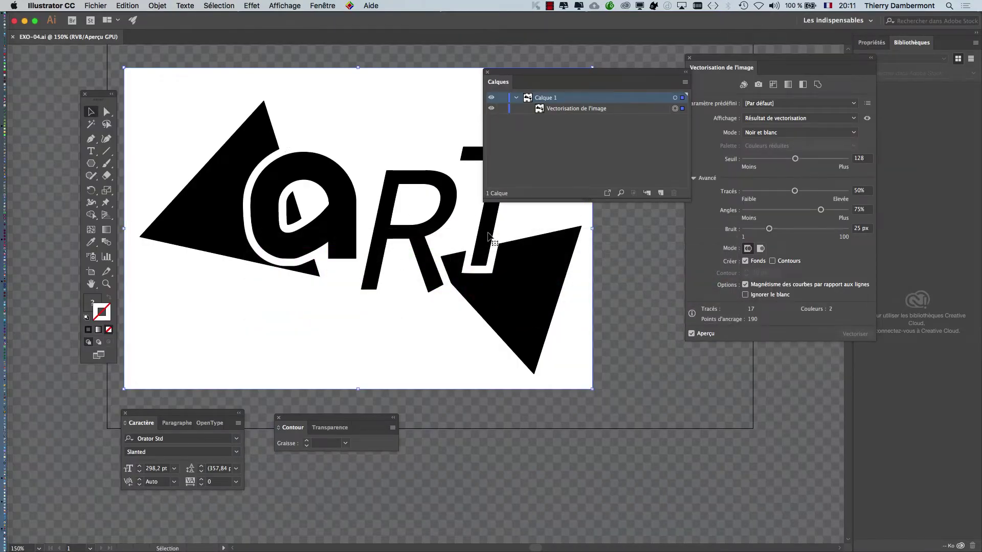
- Target the Vectorisation de l'image object, check Ignorer le blanc, and save EXO-04.ai
click(623, 287)
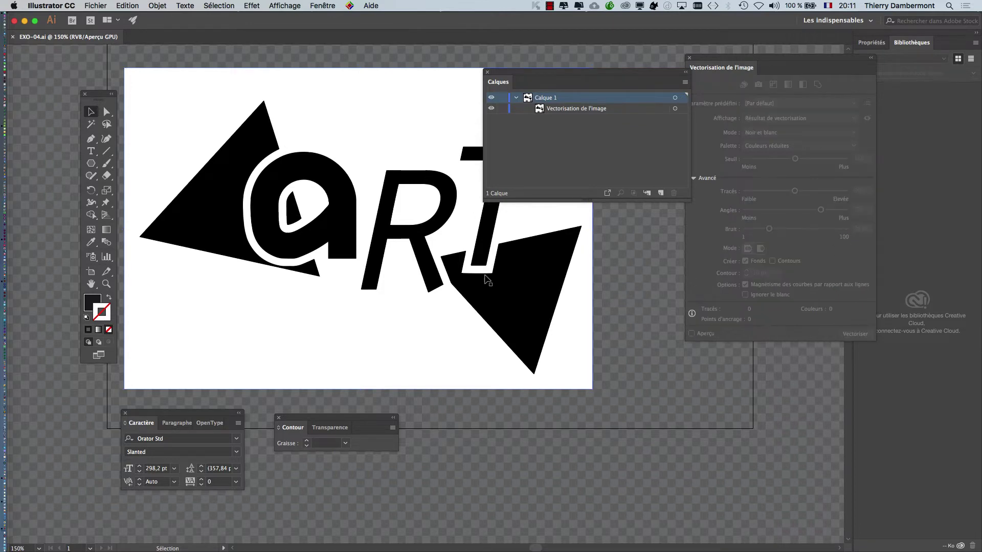
click(487, 280)
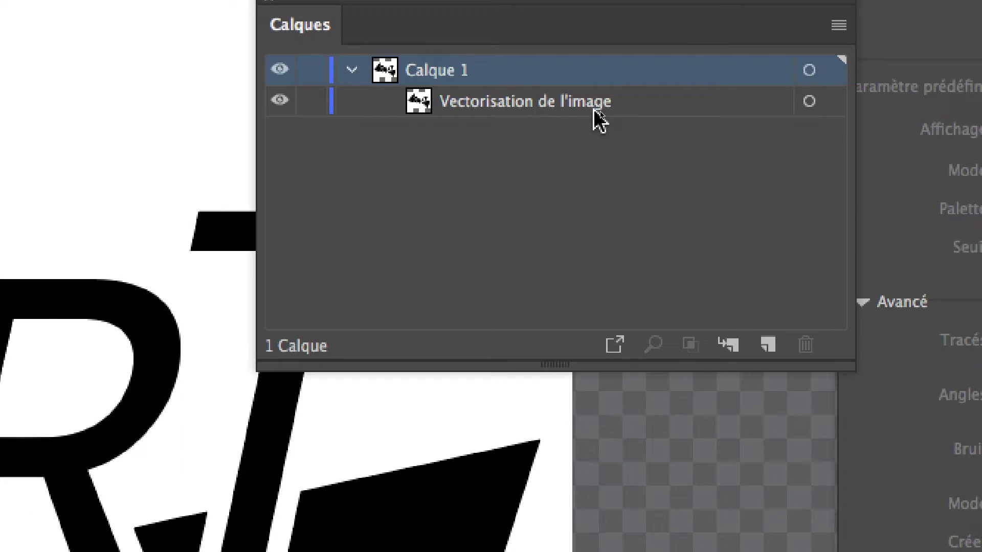
click(593, 110)
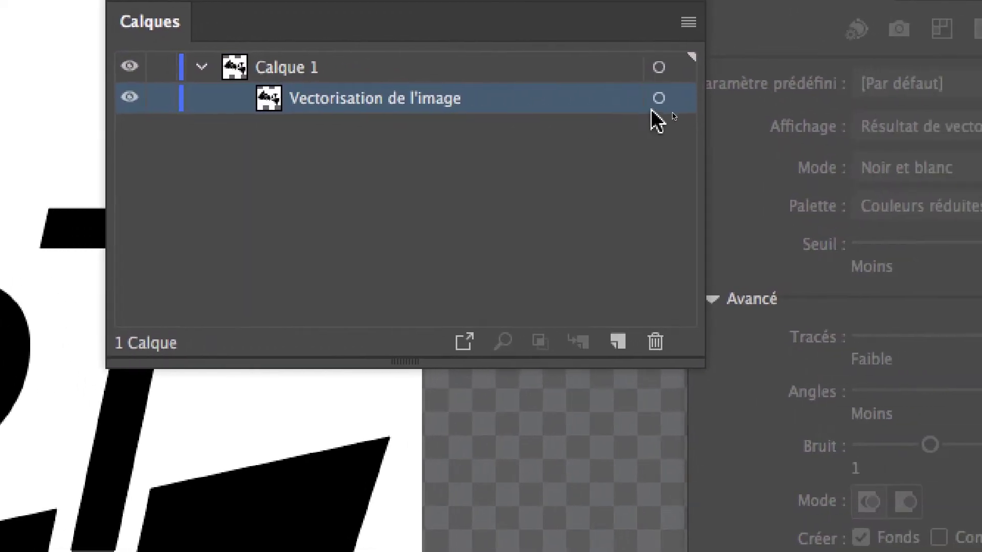
click(659, 98)
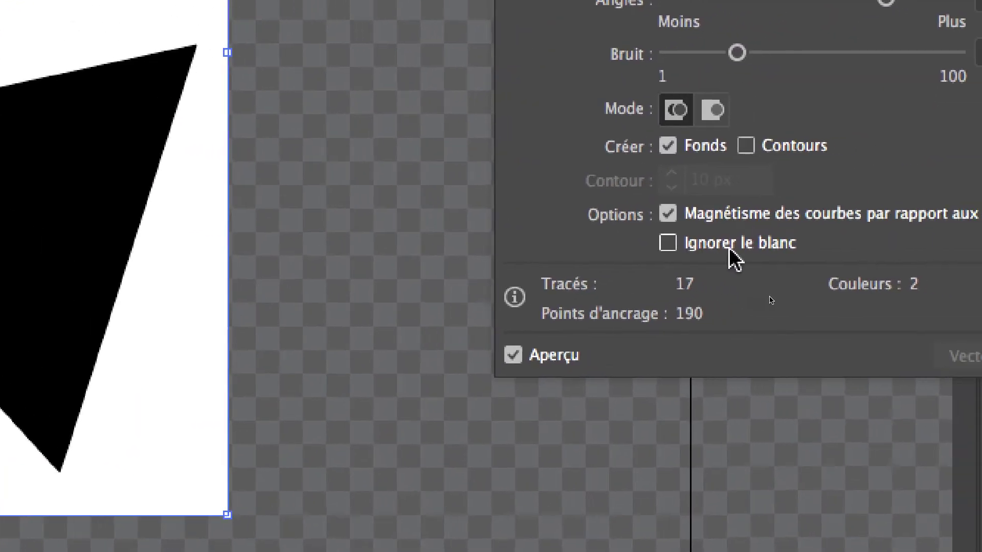
click(731, 250)
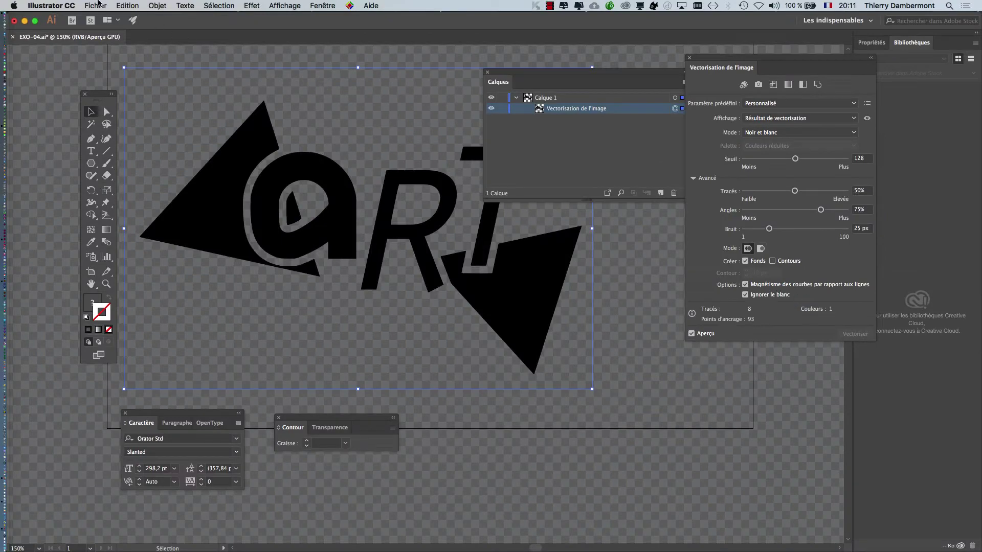
click(96, 6)
click(126, 82)
- In InDesign, deselect the frame and update the modified EXO-04.ai link, then return to Illustrator
key(super+Tab)
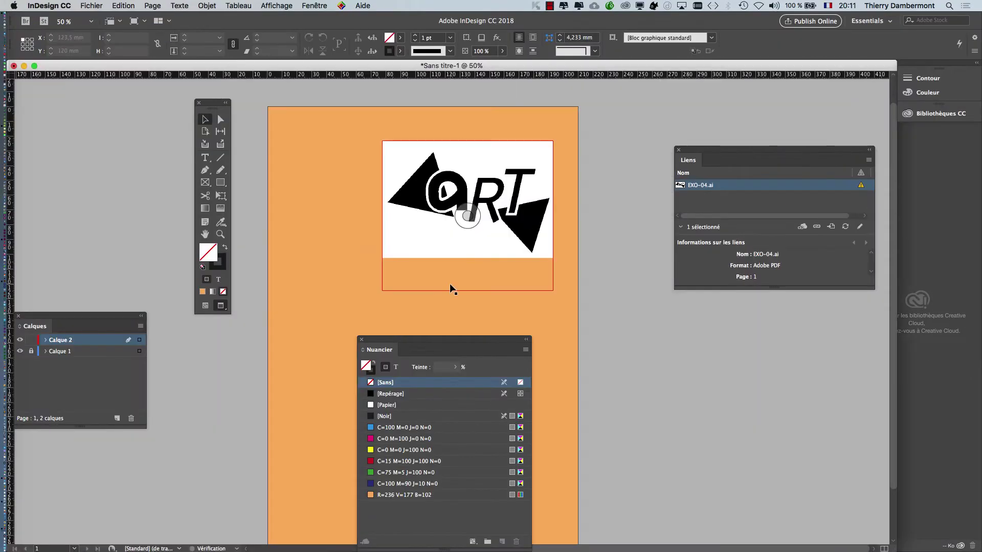
click(611, 194)
click(848, 230)
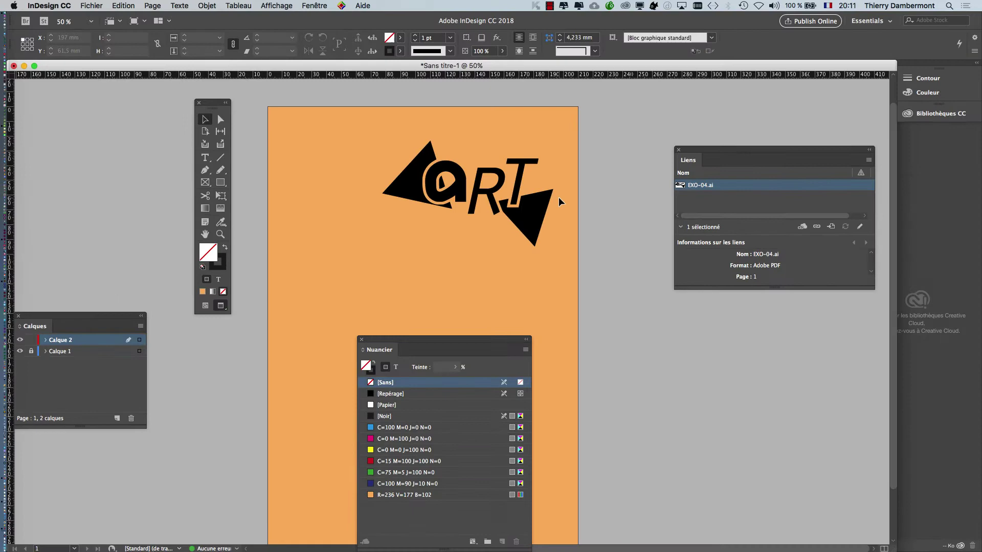
key(super+Tab)
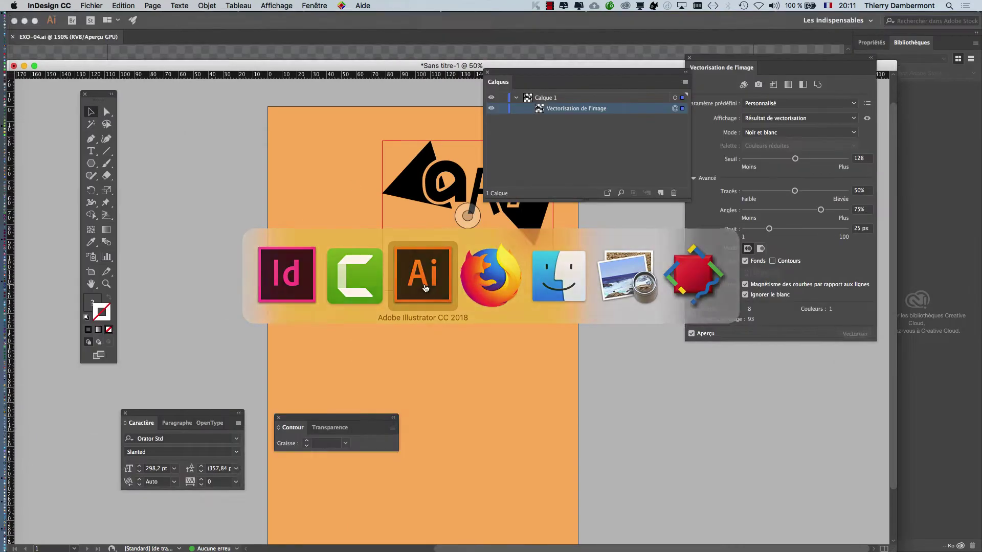
- Return to Illustrator and drag the Calques panel to the lower right of the canvas
click(425, 288)
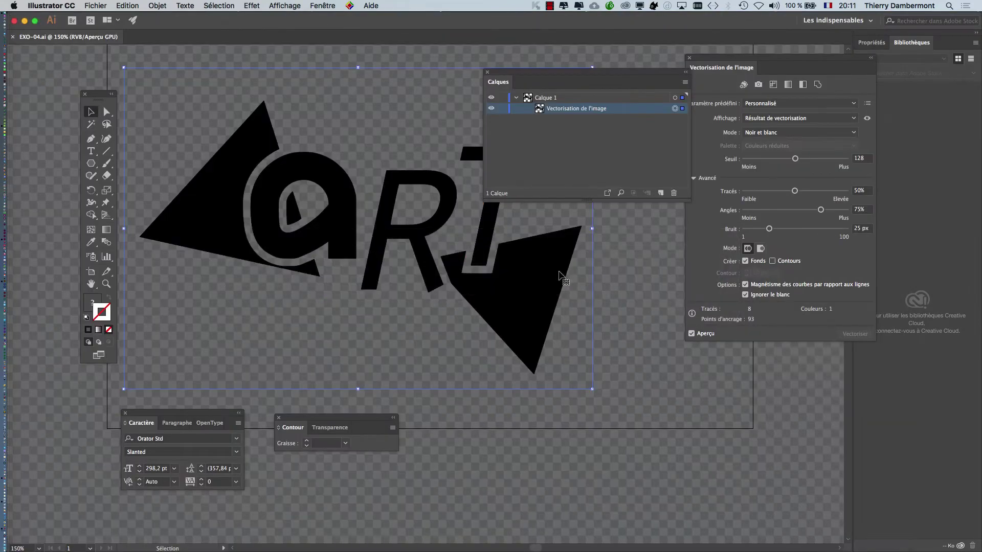
drag(589, 75, 719, 394)
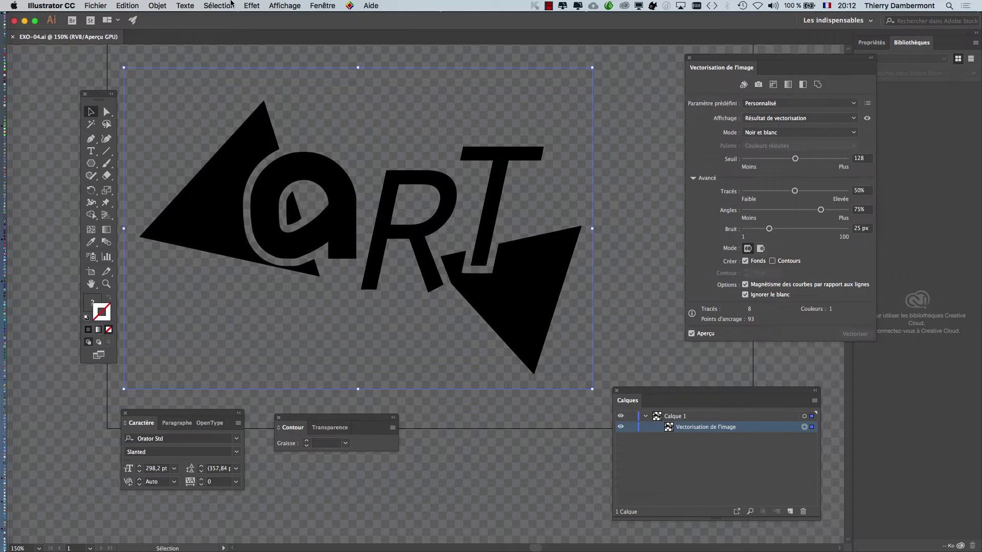
- Open the Objet menu to reach Vectorisation de l'image > Décomposer
click(161, 6)
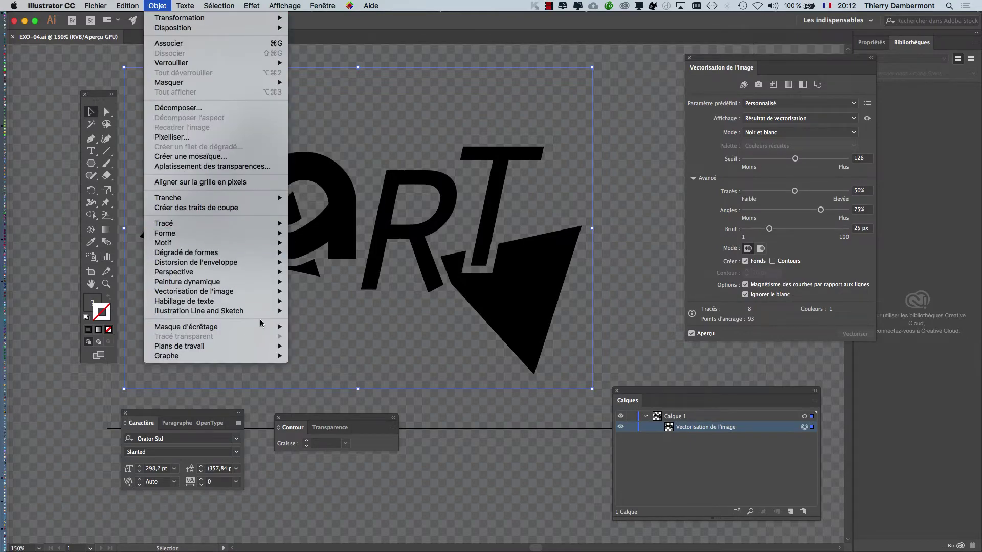
mouse_move(194, 292)
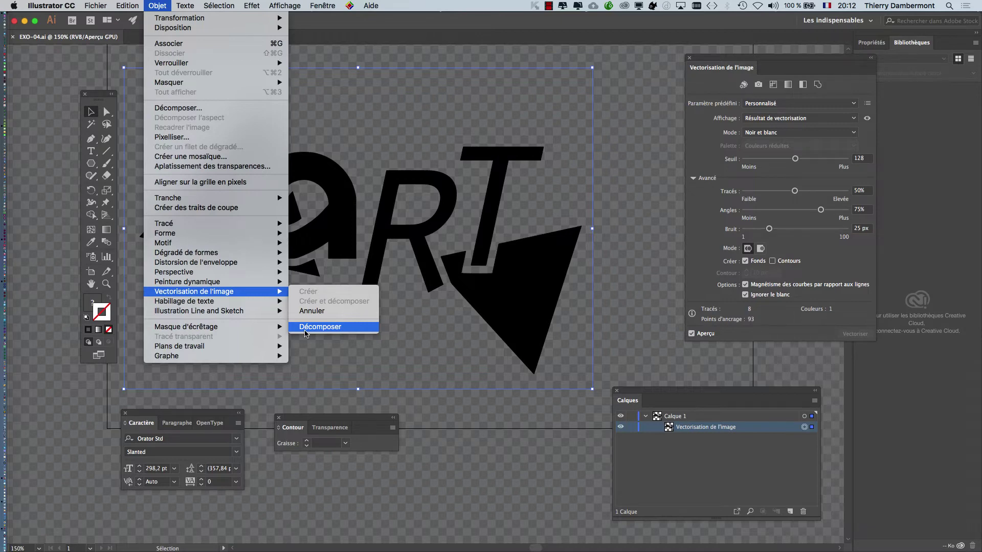
- Expand the trace with Décomposer and reveal the <Groupe>'s six paths in Calques
click(305, 329)
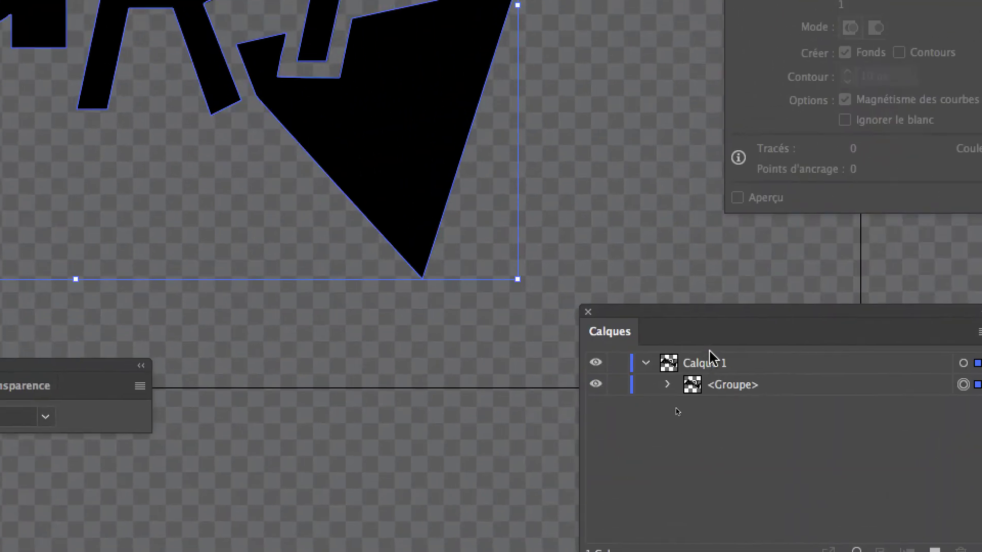
drag(711, 331, 611, 185)
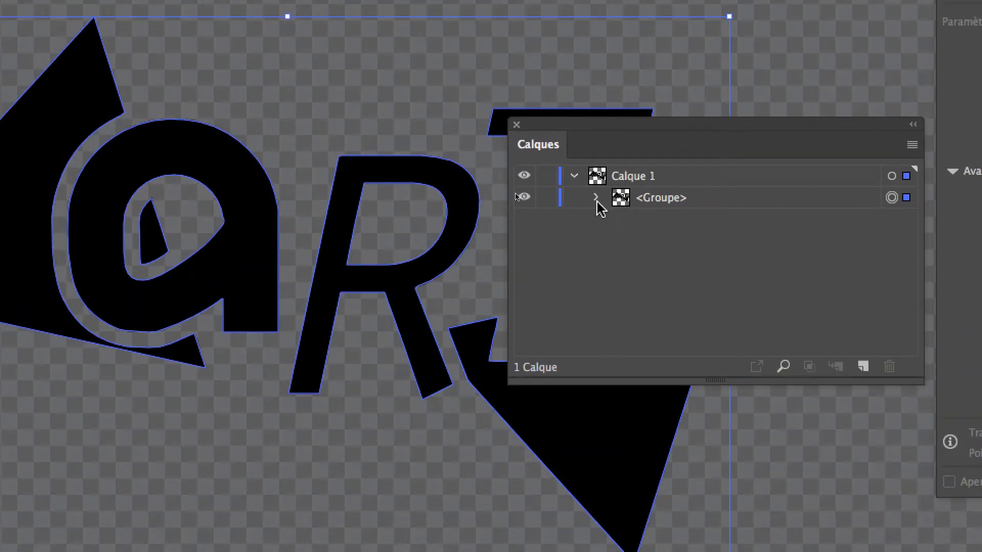
click(580, 241)
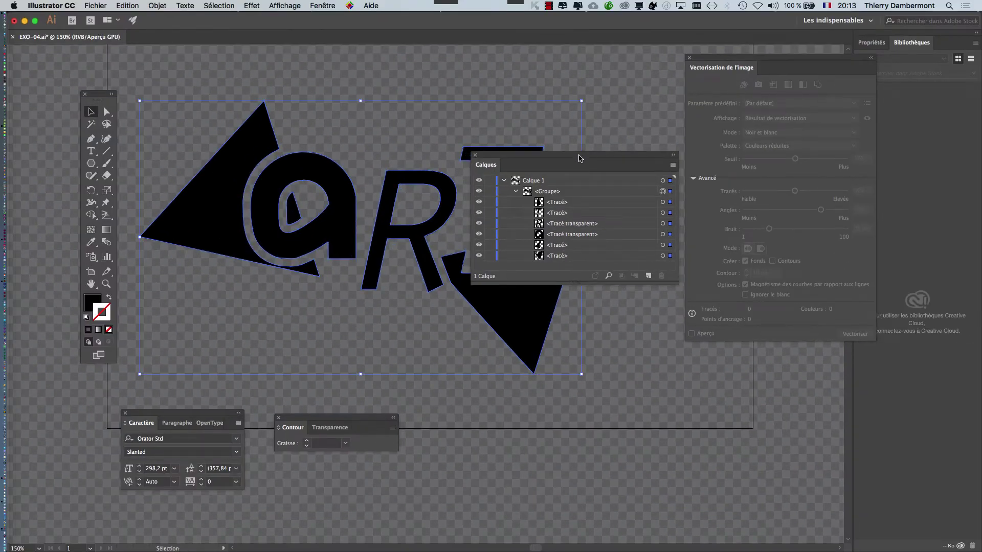
mouse_move(579, 158)
mouse_down()
mouse_move(702, 351)
mouse_move(639, 407)
mouse_up()
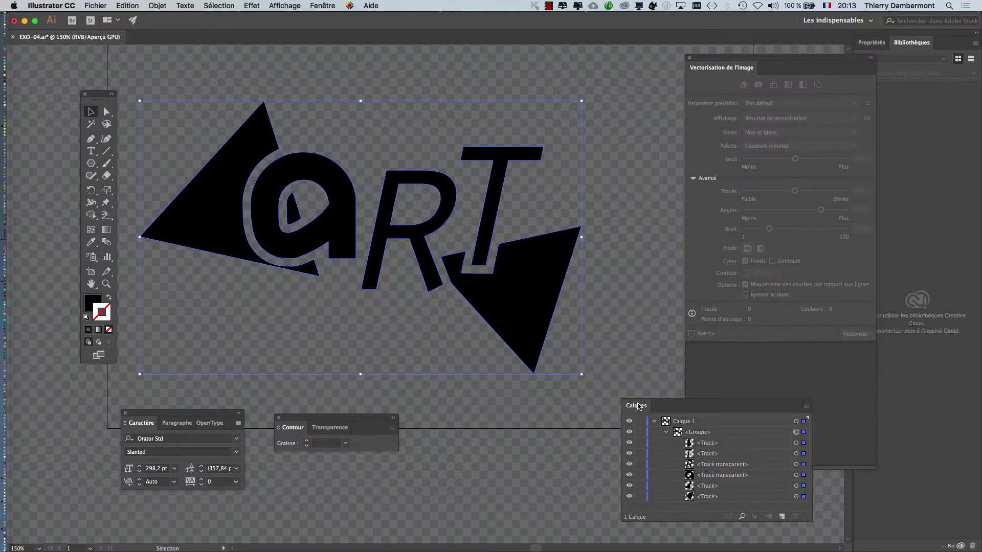
click(566, 458)
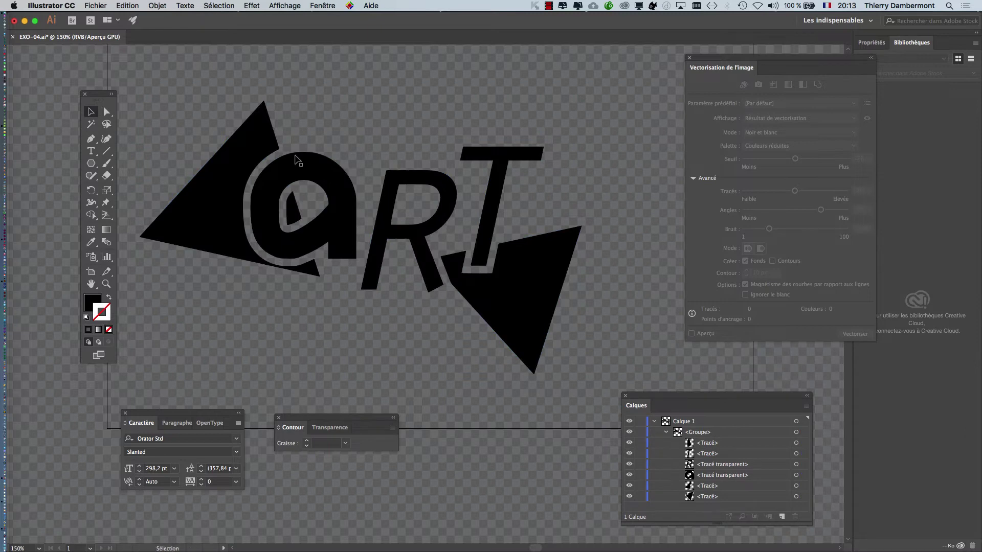
- Select the expanded logo group and make the Fill swatch active
click(218, 167)
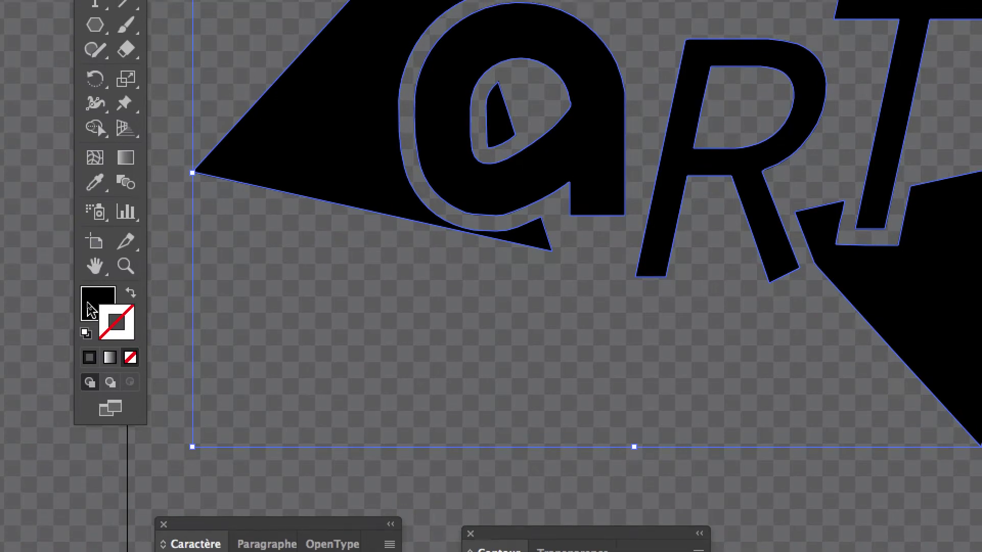
click(86, 311)
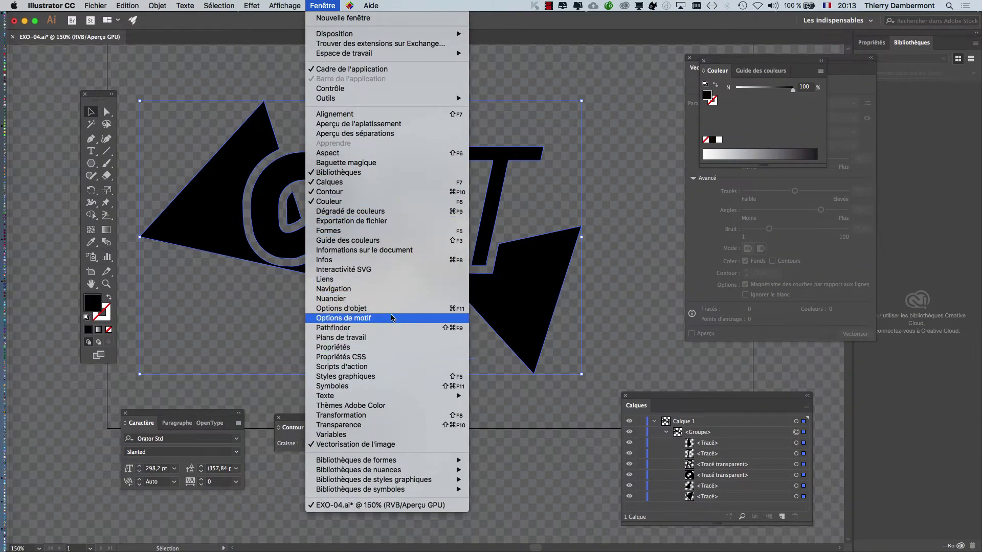
- Try green and blue swatches, then fill the logo with dark brown #402016
key(Return)
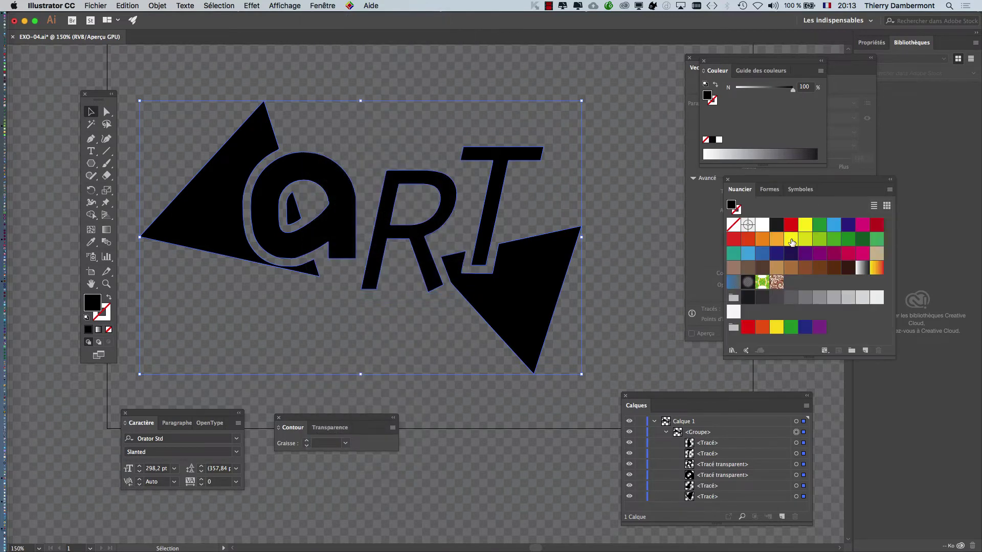
click(791, 240)
click(819, 225)
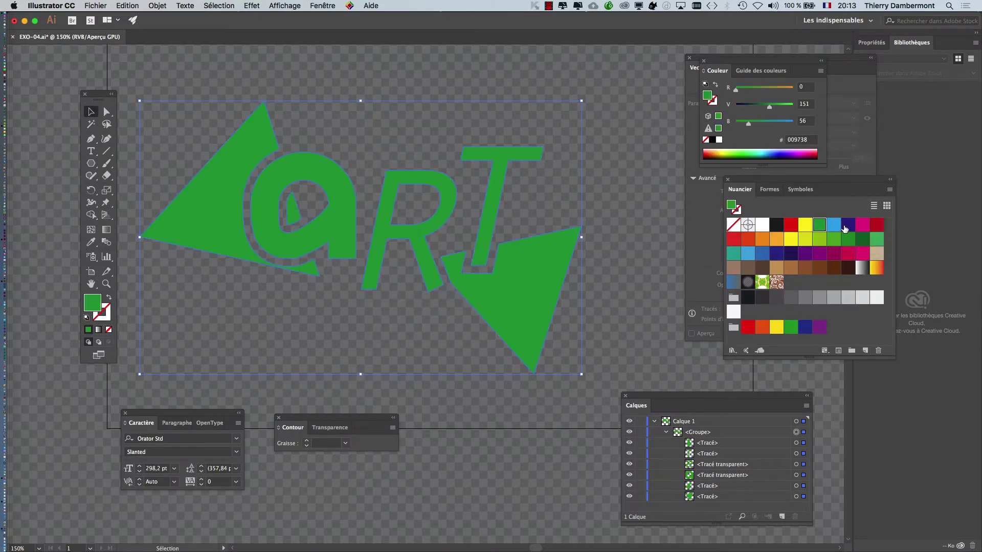
click(845, 229)
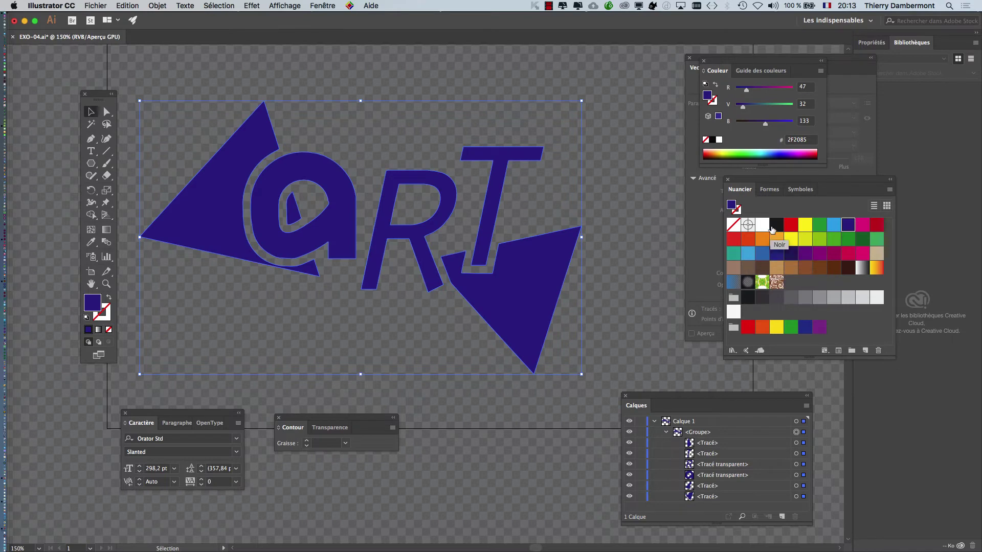
click(848, 268)
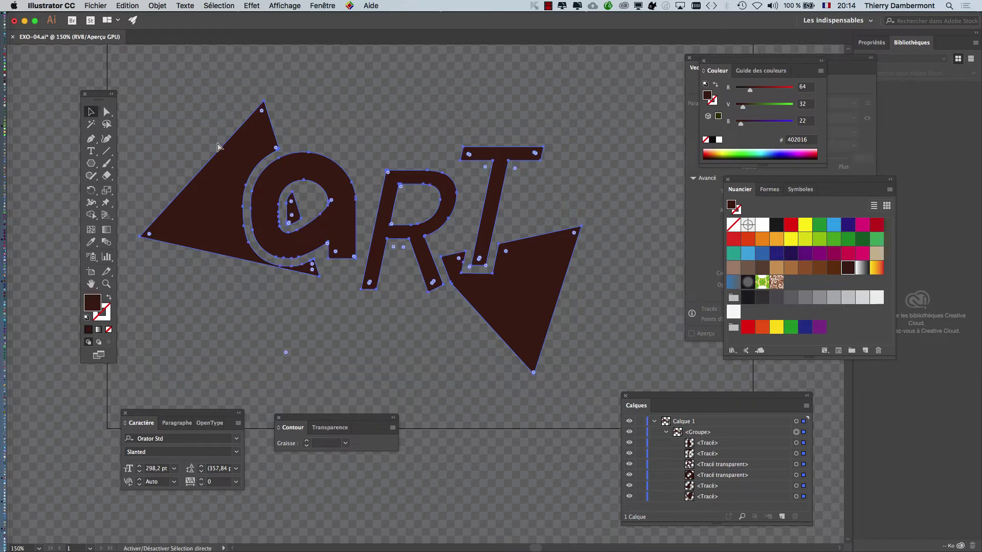
- Target each traced path in the Layers panel in turn, ending with the left triangle alone
drag(99, 97, 103, 77)
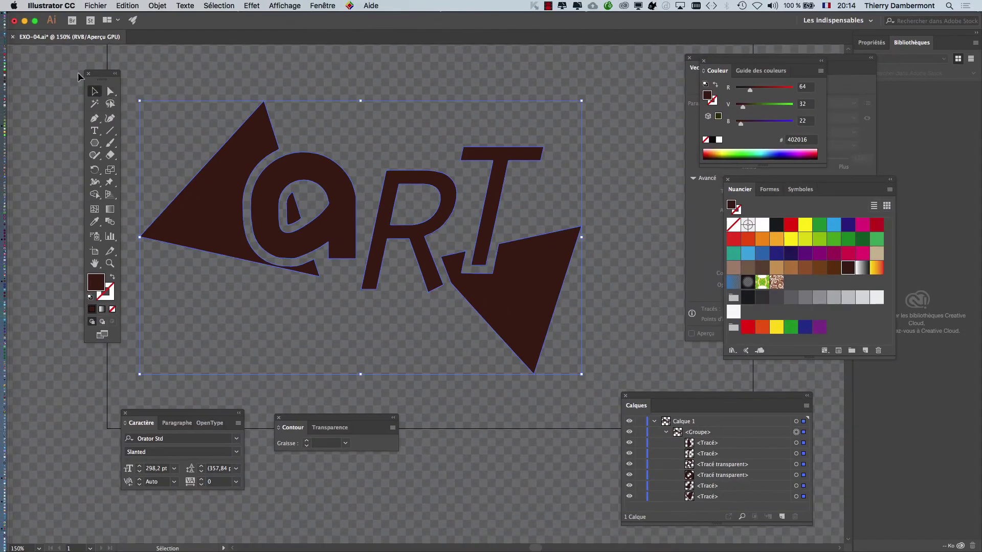
drag(679, 401, 509, 164)
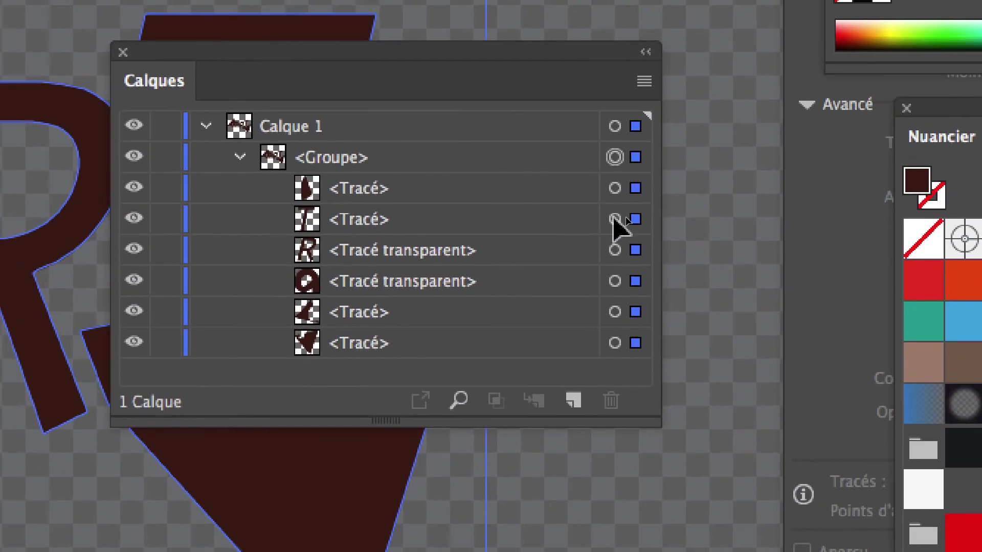
click(603, 272)
click(612, 227)
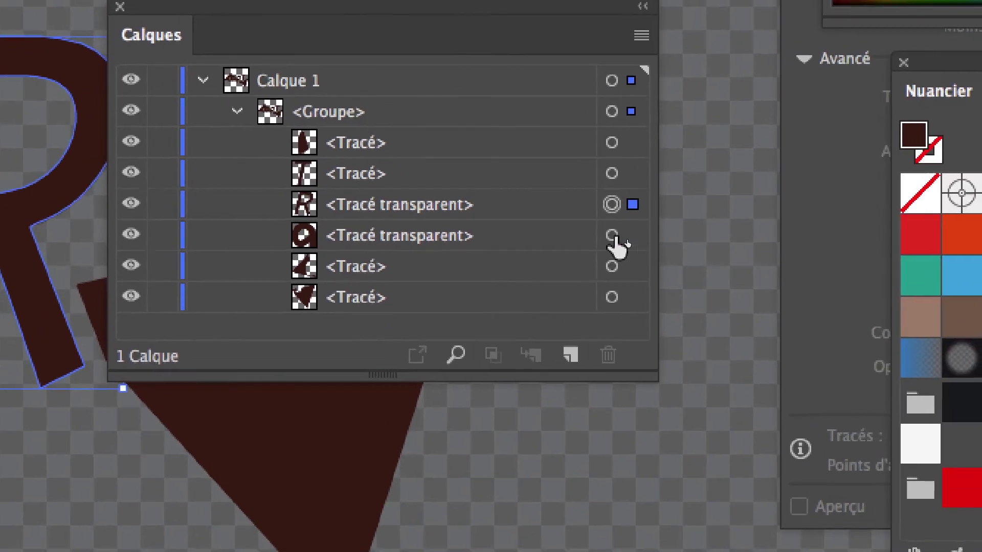
click(690, 254)
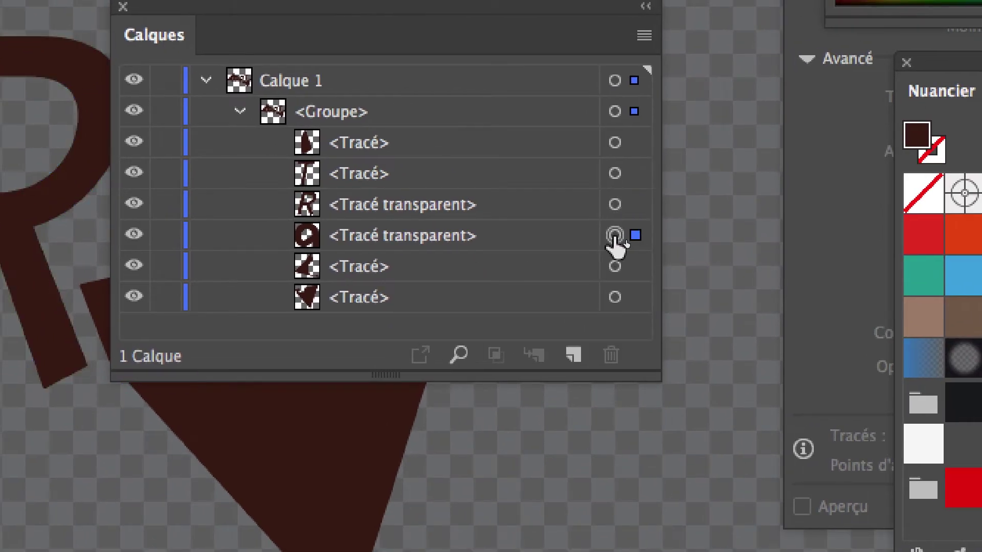
click(690, 285)
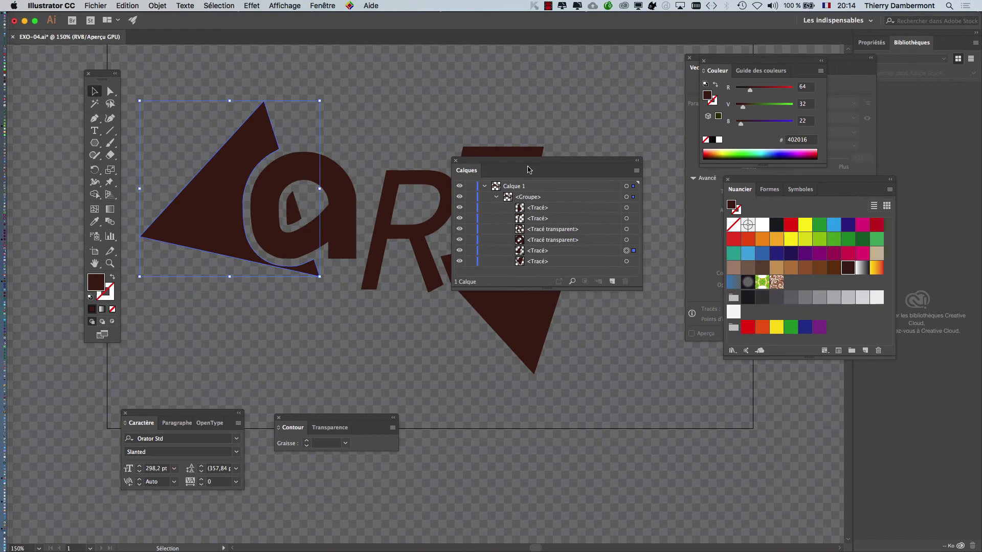
drag(526, 159, 756, 388)
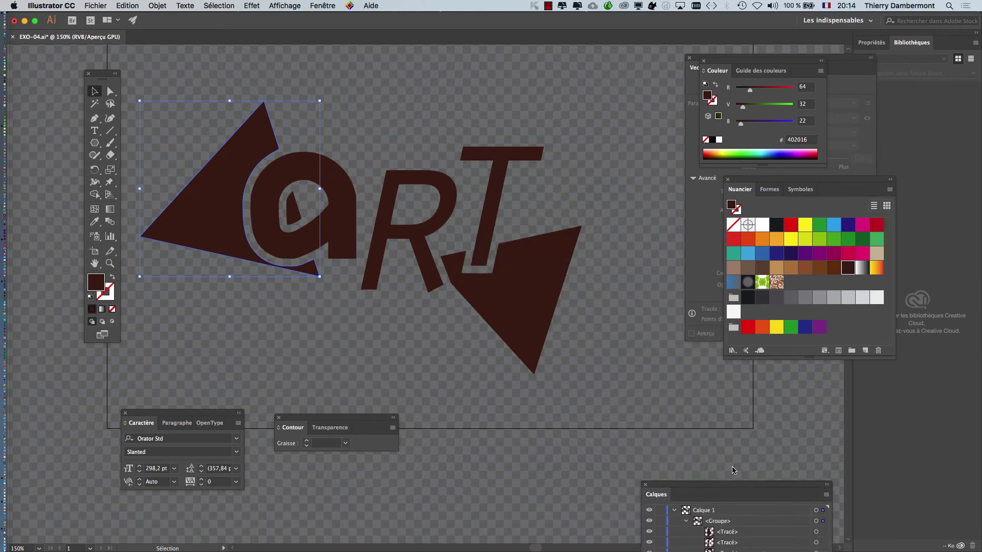
- Switch to the Group Selection tool and select only the @ shape within the traced logo
click(110, 92)
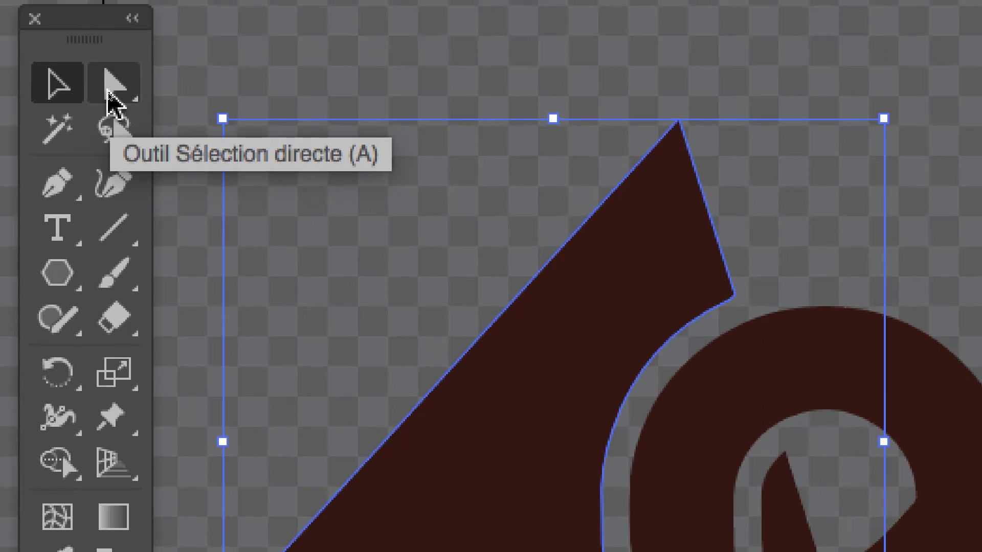
click(109, 97)
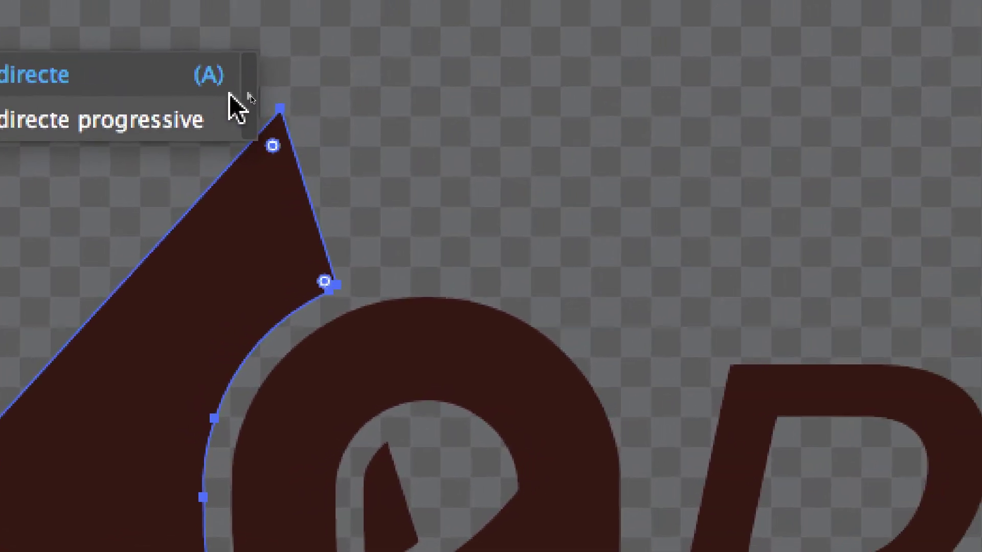
click(235, 93)
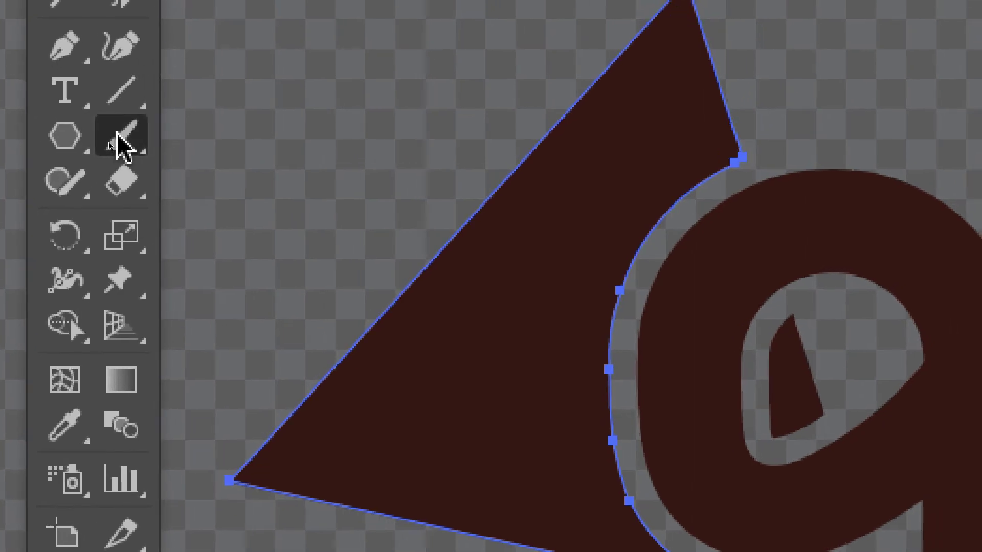
click(118, 135)
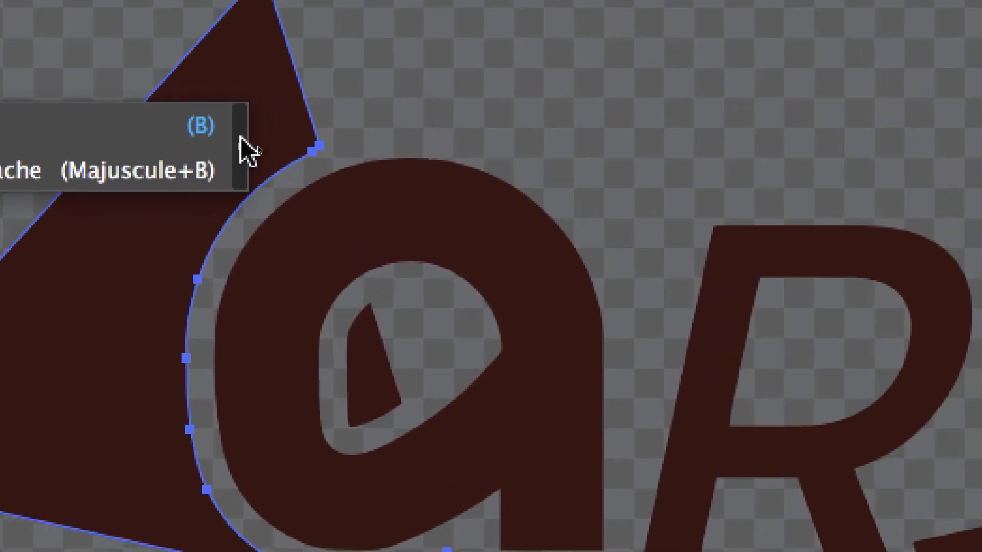
click(241, 146)
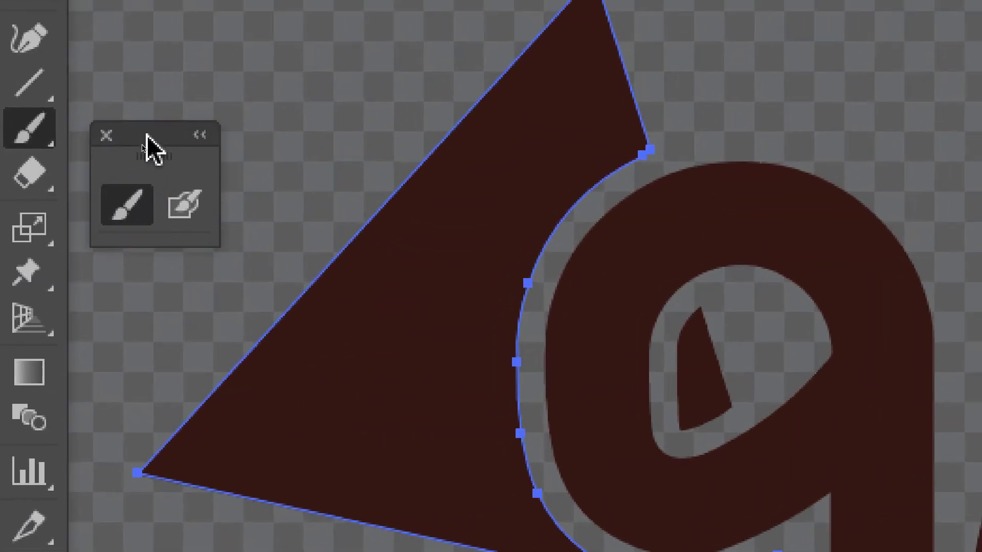
click(106, 135)
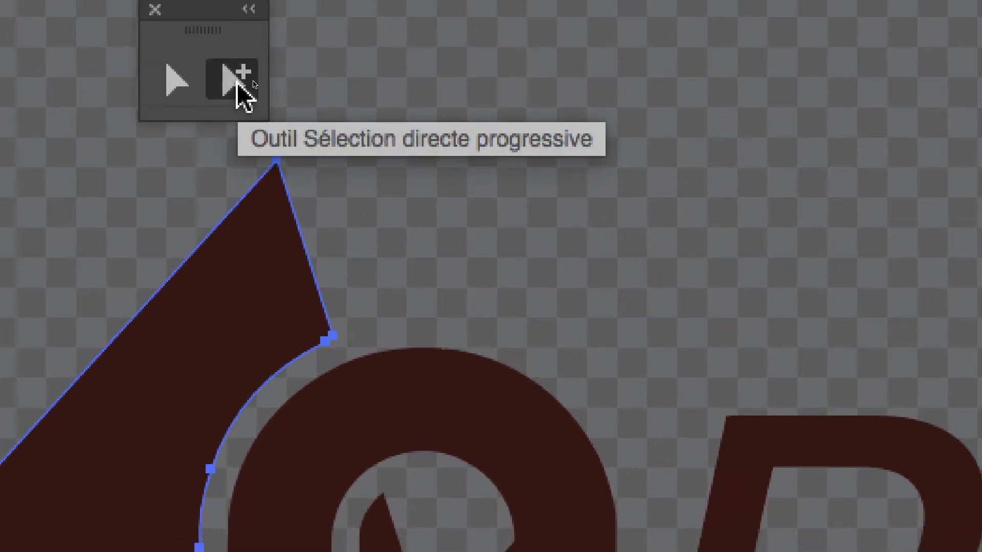
click(238, 93)
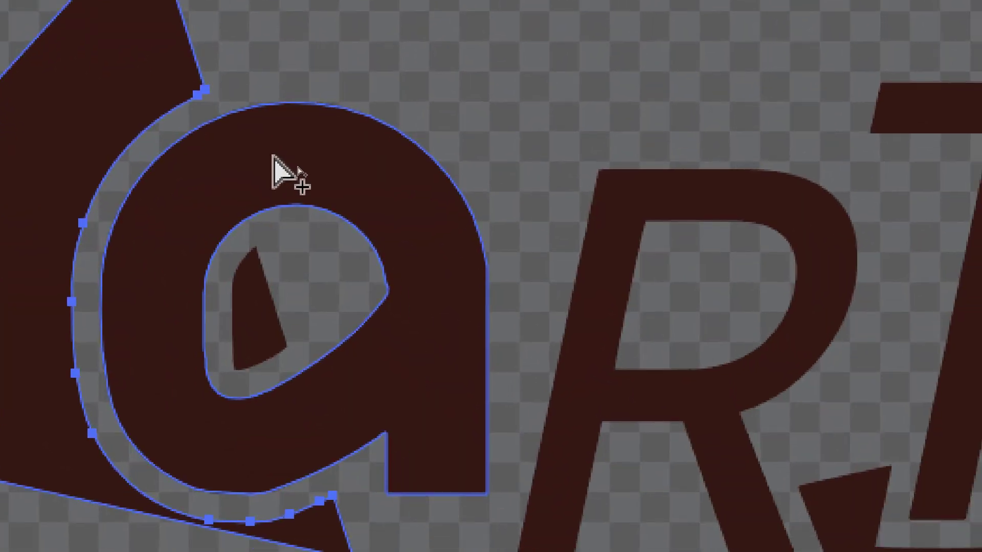
click(273, 156)
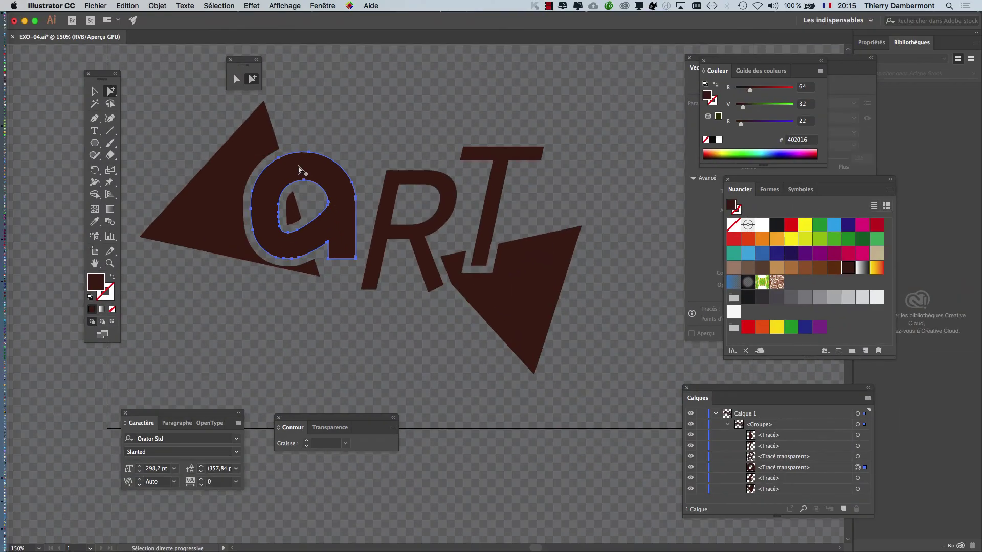
- Fill the @ with the orange swatch, the T white, and the right triangle light blue (#00A5EB)
click(761, 241)
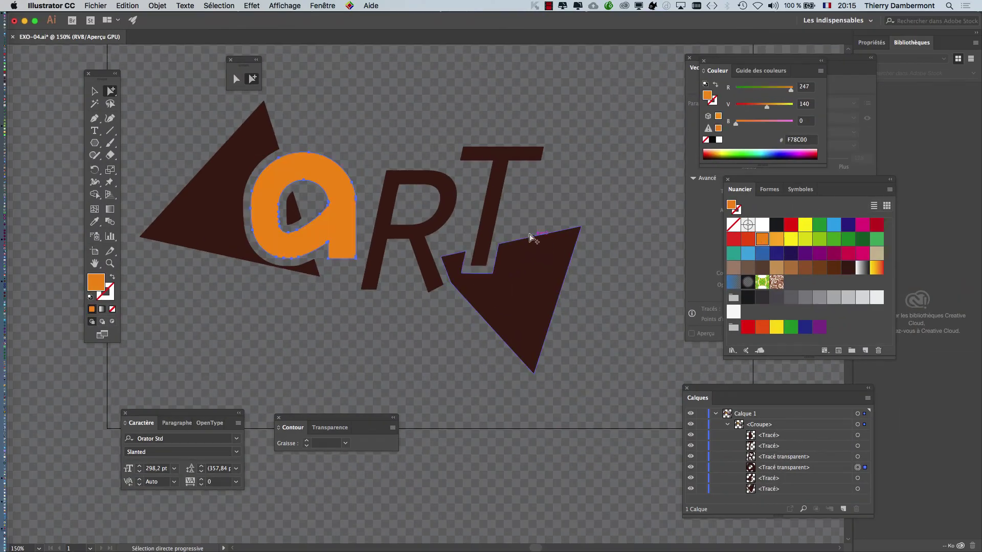
click(499, 218)
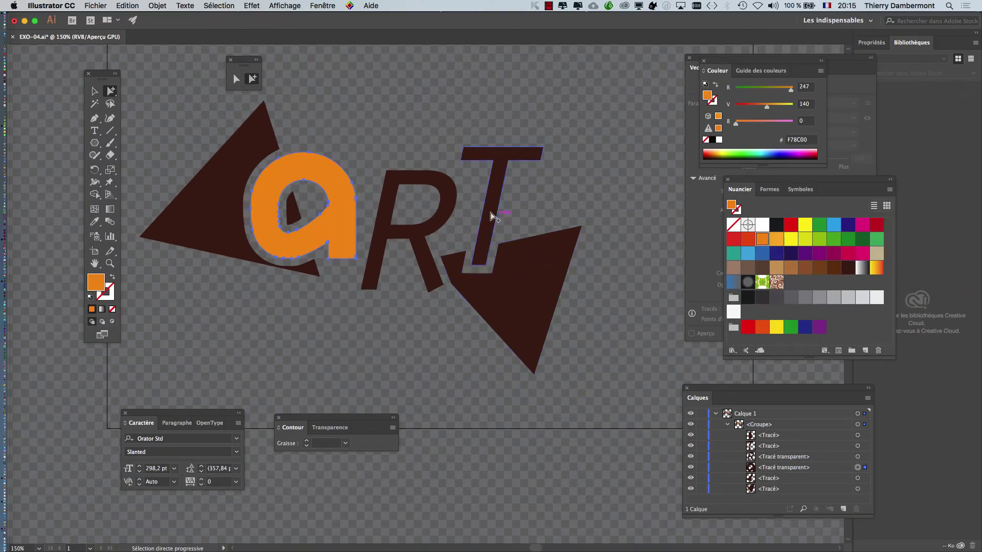
click(762, 225)
click(532, 279)
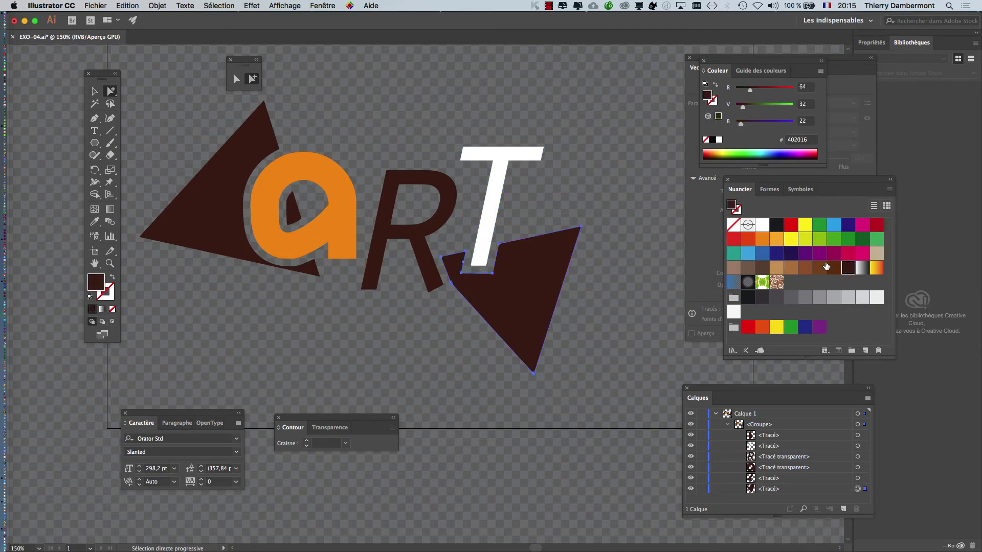
click(833, 227)
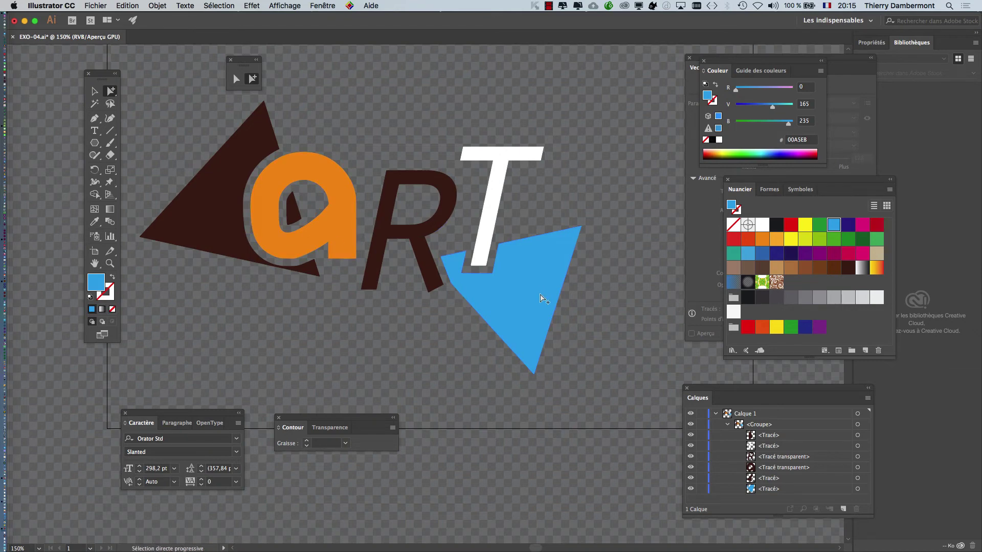
drag(297, 224, 299, 257)
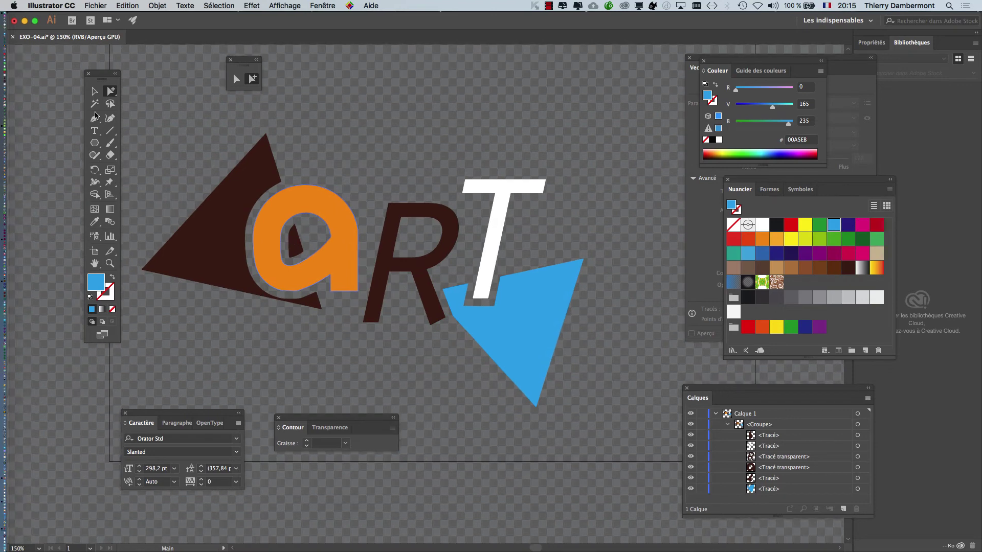
drag(100, 75, 71, 80)
drag(222, 193, 195, 188)
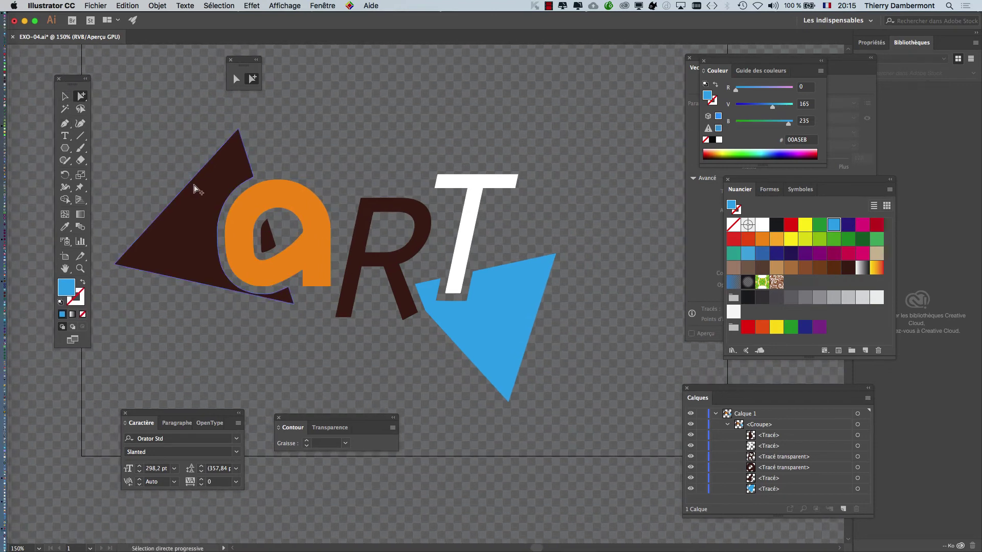
click(322, 5)
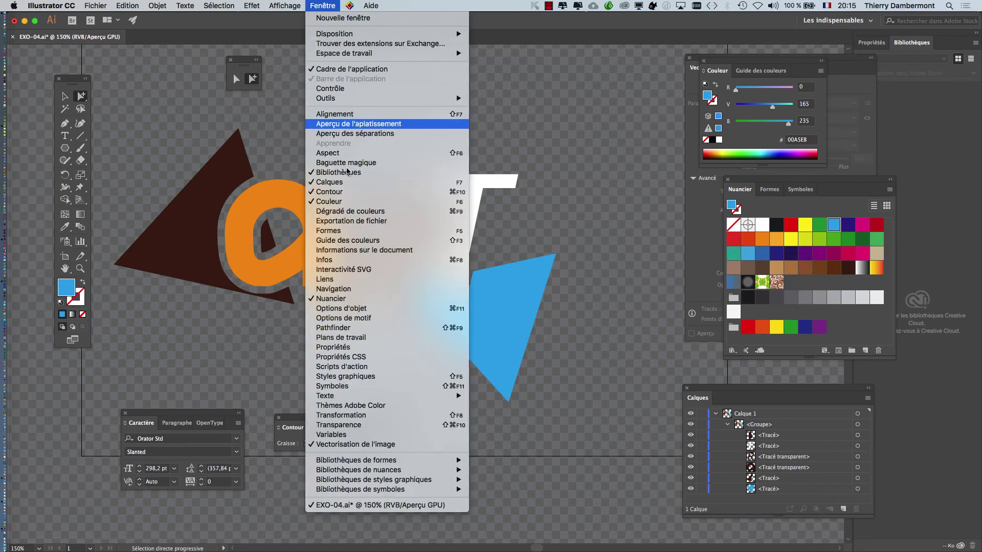
click(342, 154)
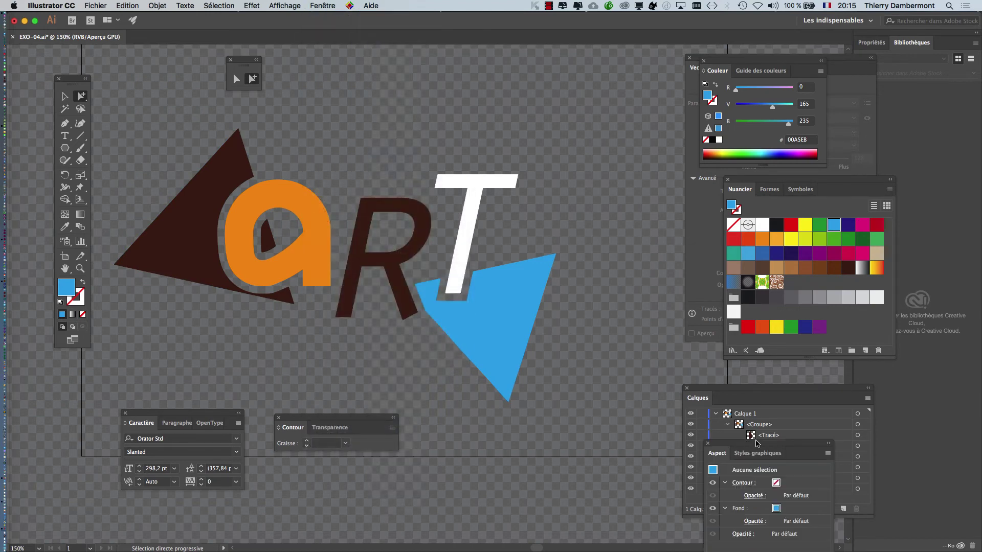
drag(746, 446, 617, 93)
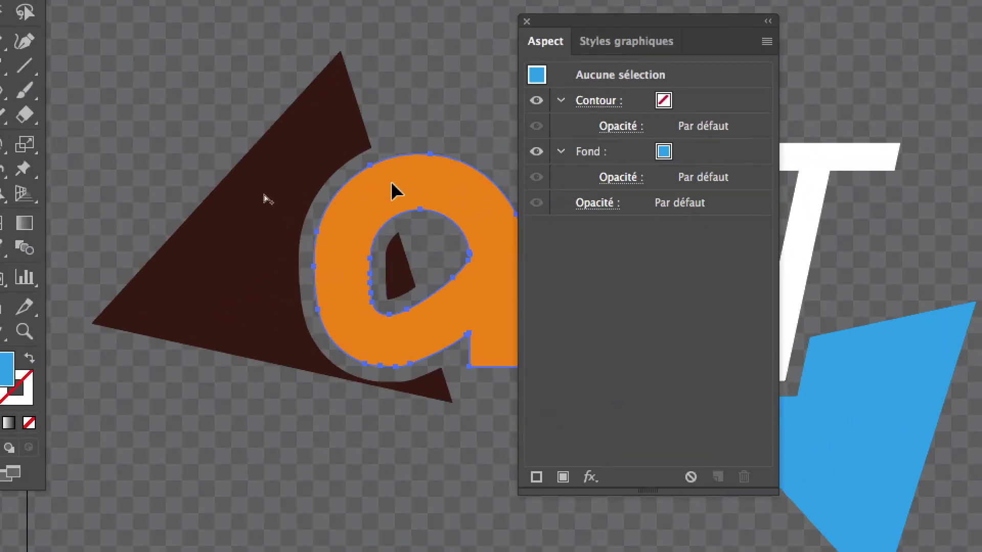
click(392, 191)
click(364, 142)
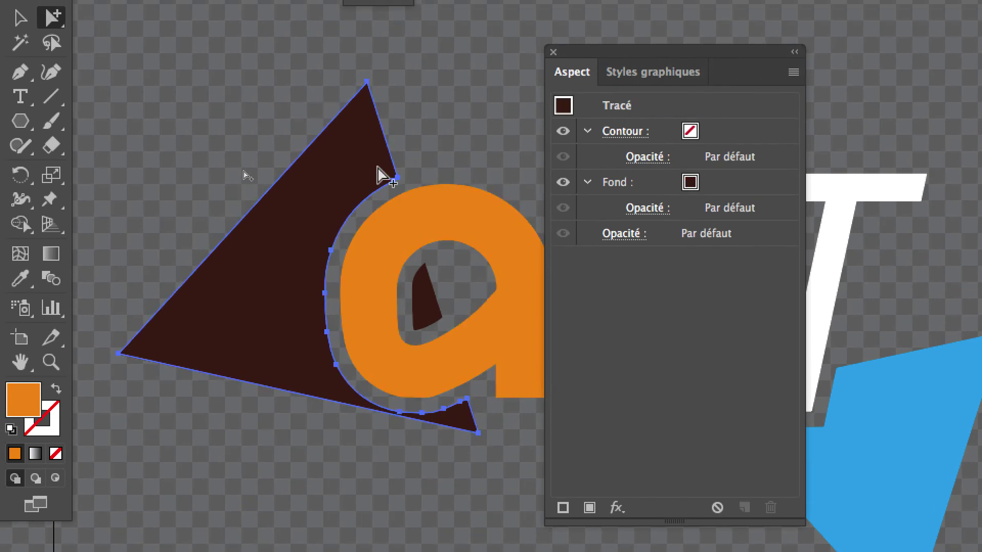
click(394, 193)
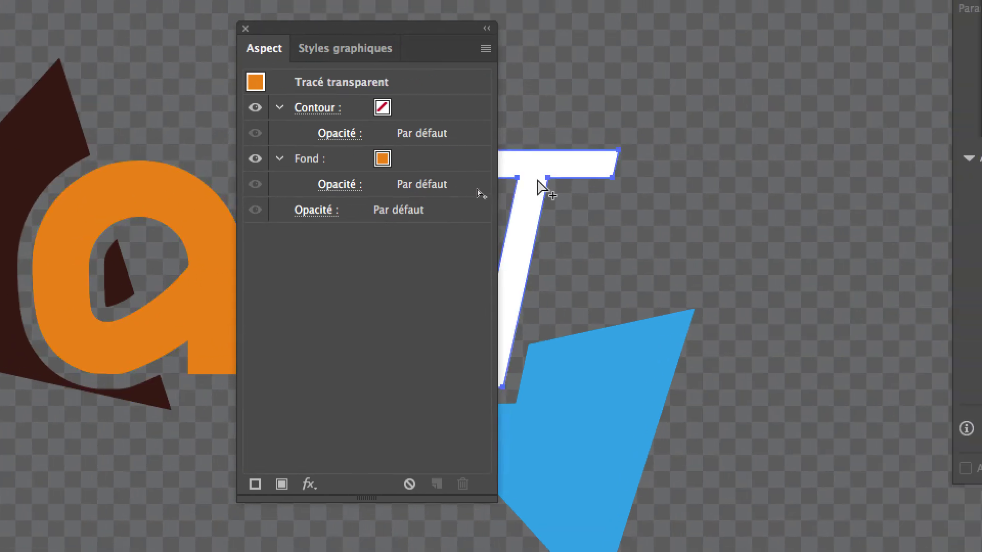
click(542, 186)
click(553, 250)
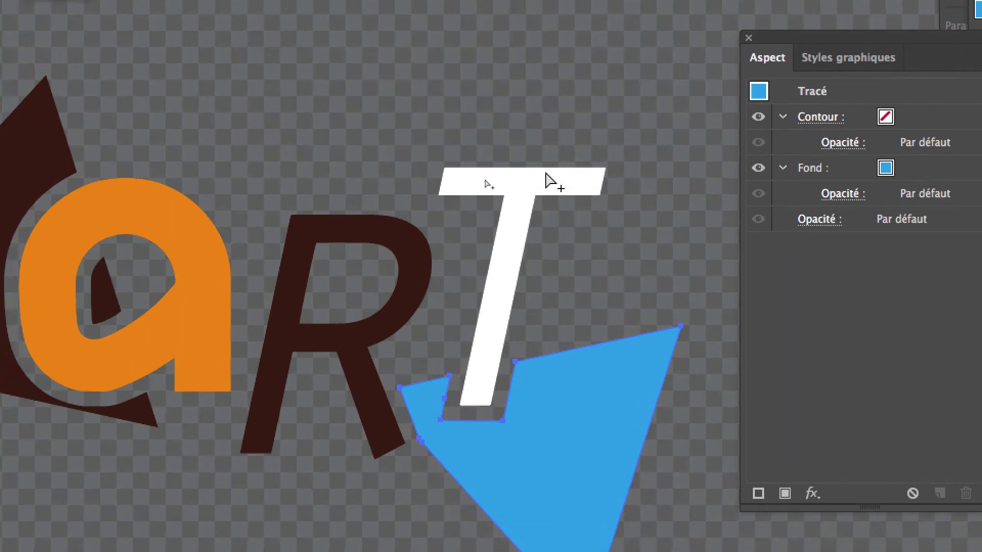
click(544, 180)
click(431, 250)
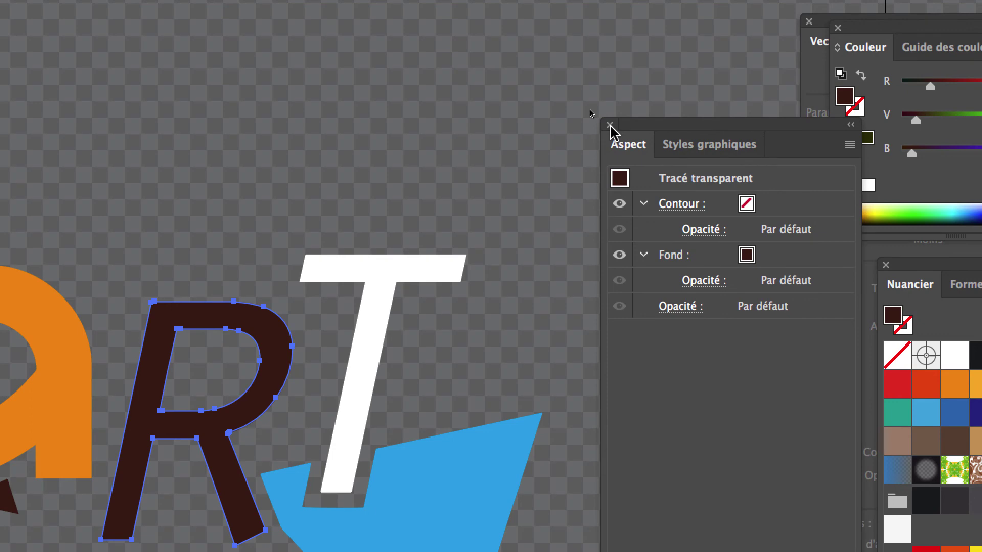
click(610, 125)
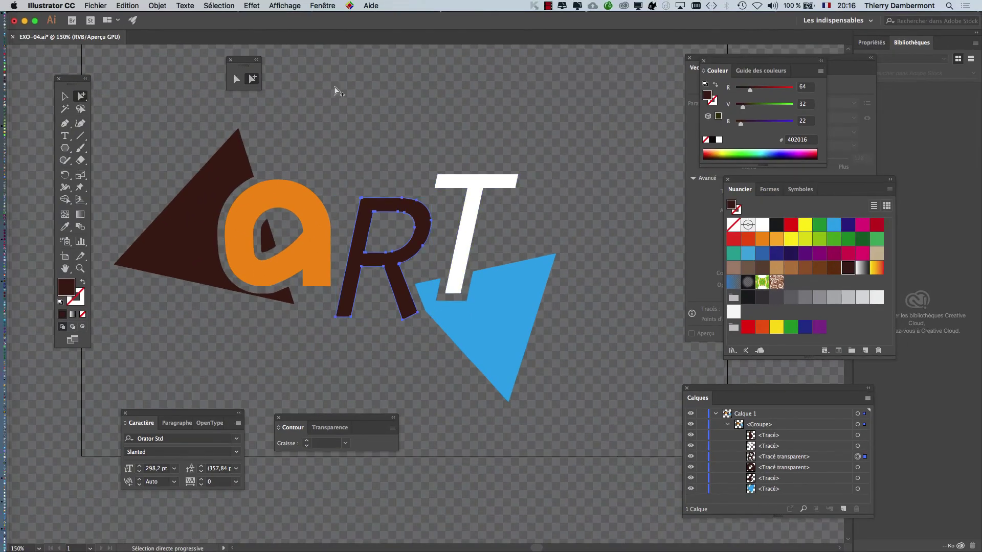
- Start saving the document under a new name and select the whole logo group
click(96, 5)
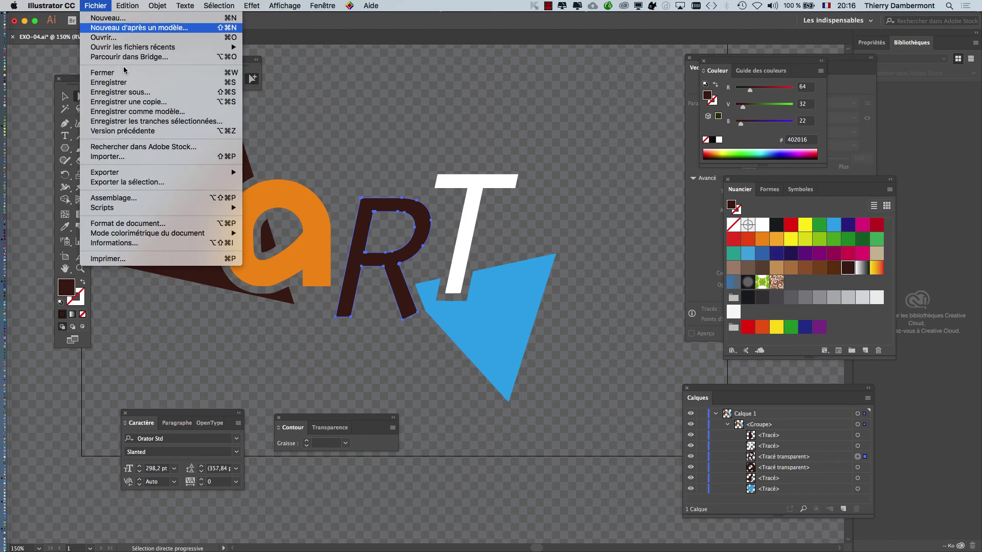
click(137, 95)
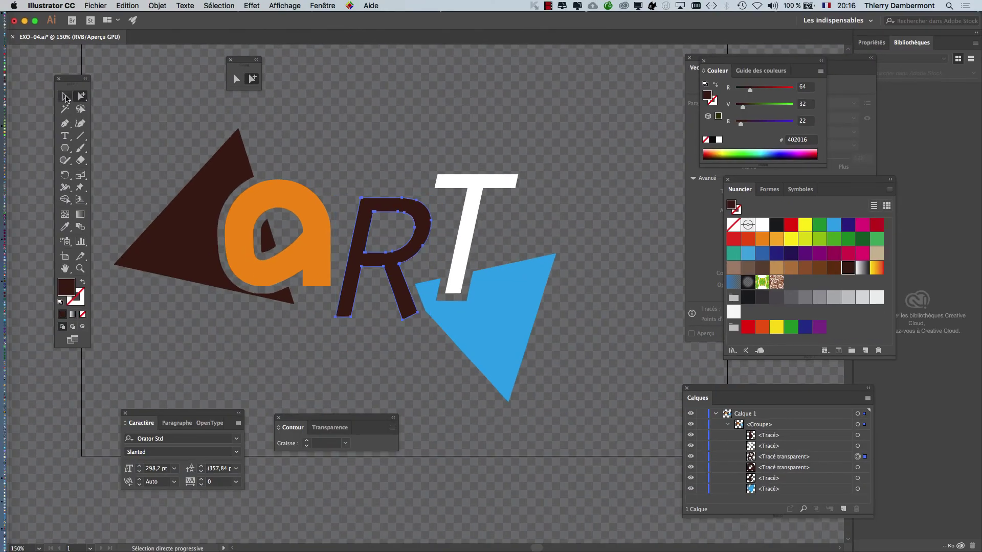
click(65, 97)
click(240, 227)
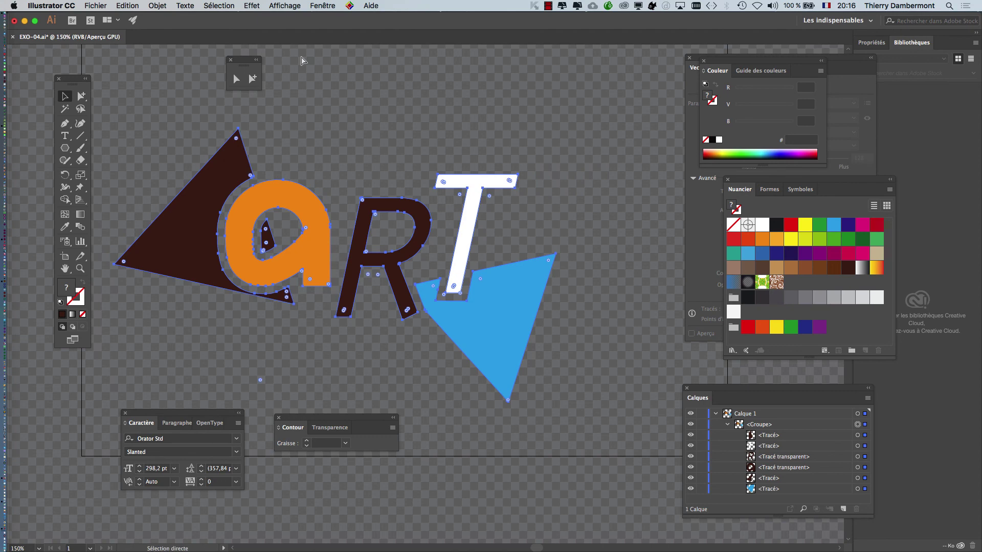
key(v)
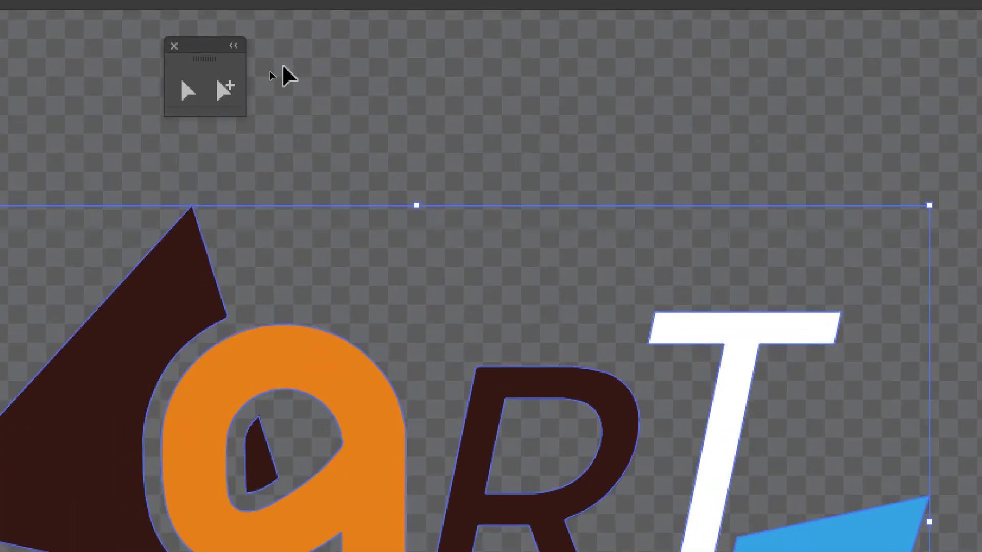
- Select the R letter with Group Selection and fill it green (#00992E)
click(225, 90)
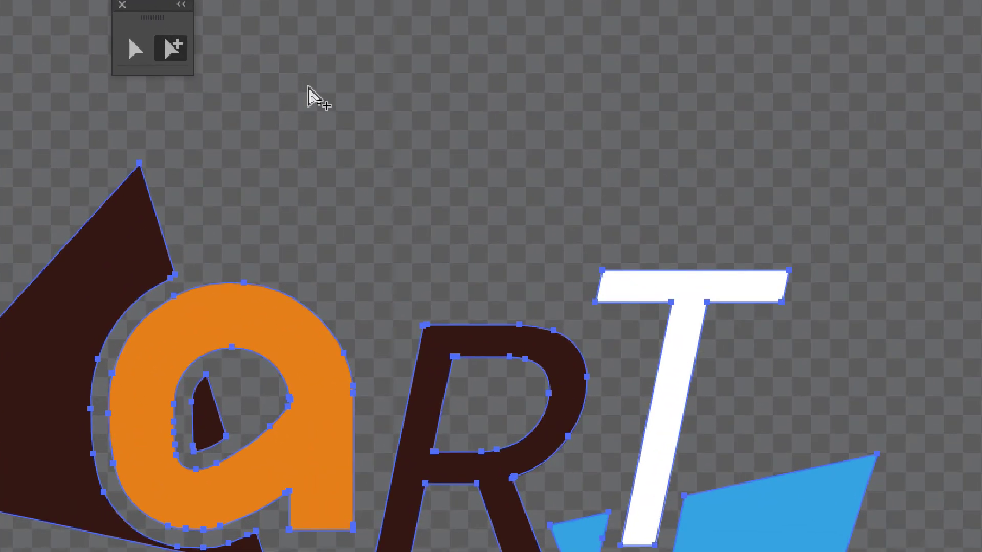
click(308, 93)
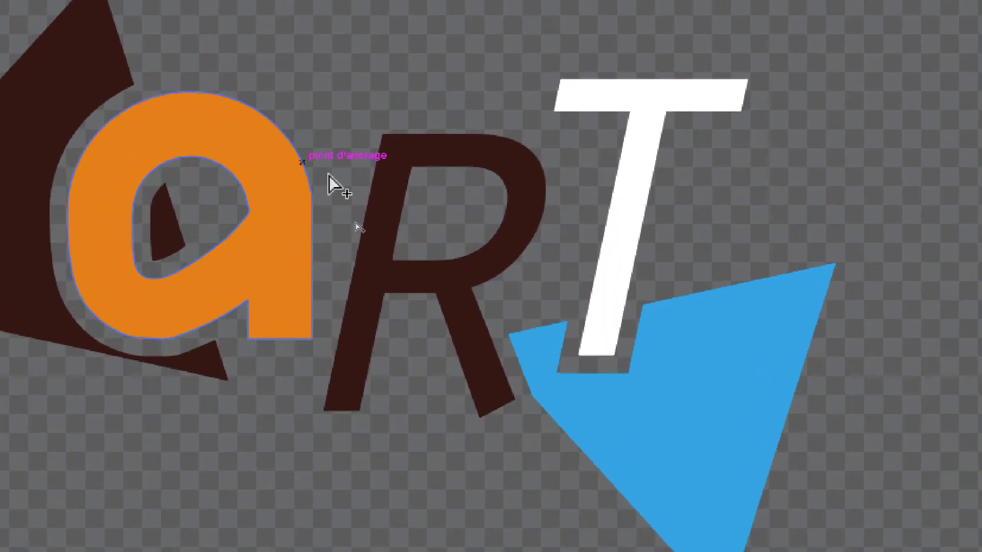
click(361, 225)
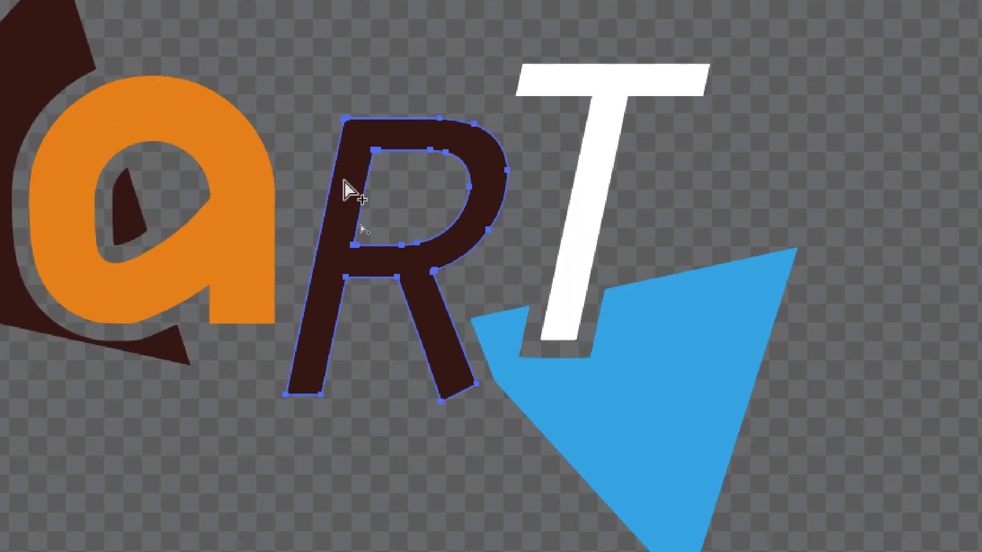
click(344, 182)
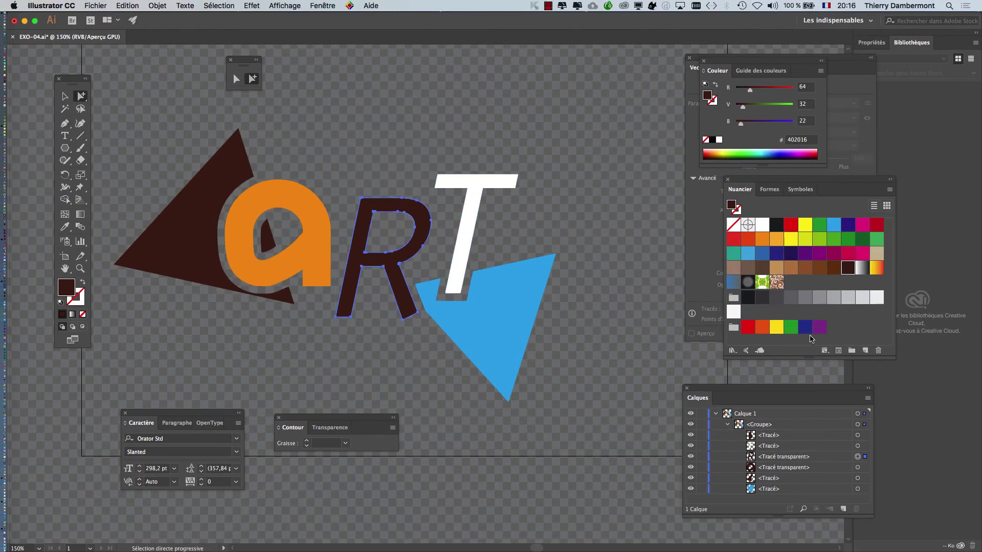
click(794, 330)
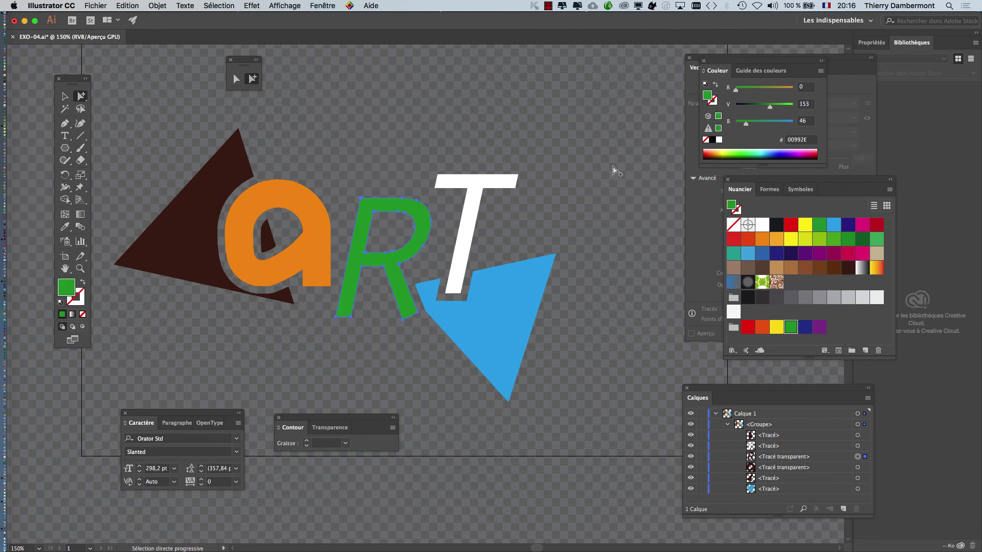